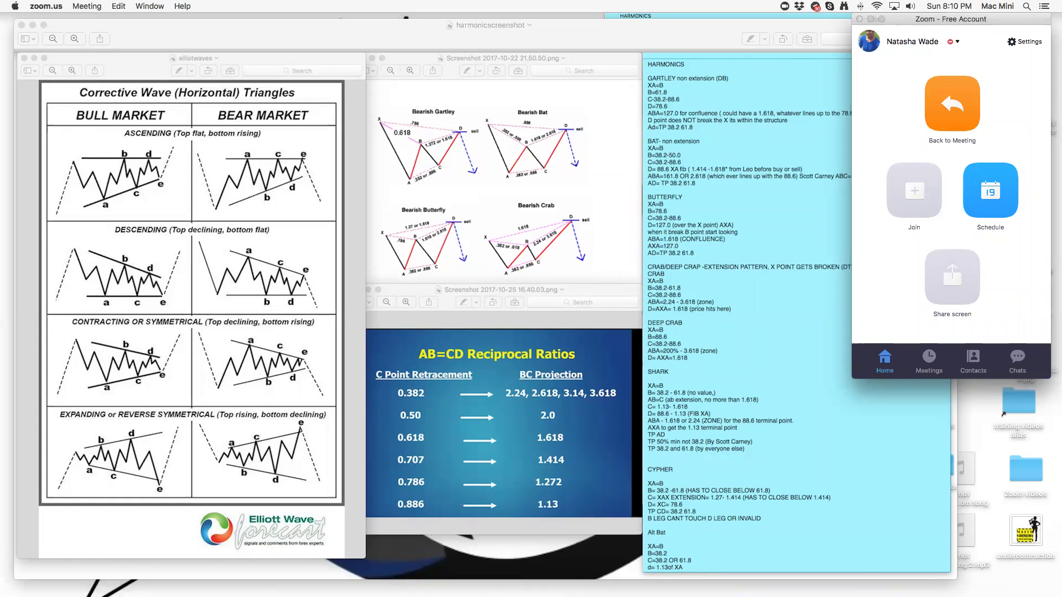
Step: Show the USD/JPY 4-hour chart zoomed and panned from the December decline to the July rally toward 112.44
{"action": "left_click", "coordinate": [337, 545]}
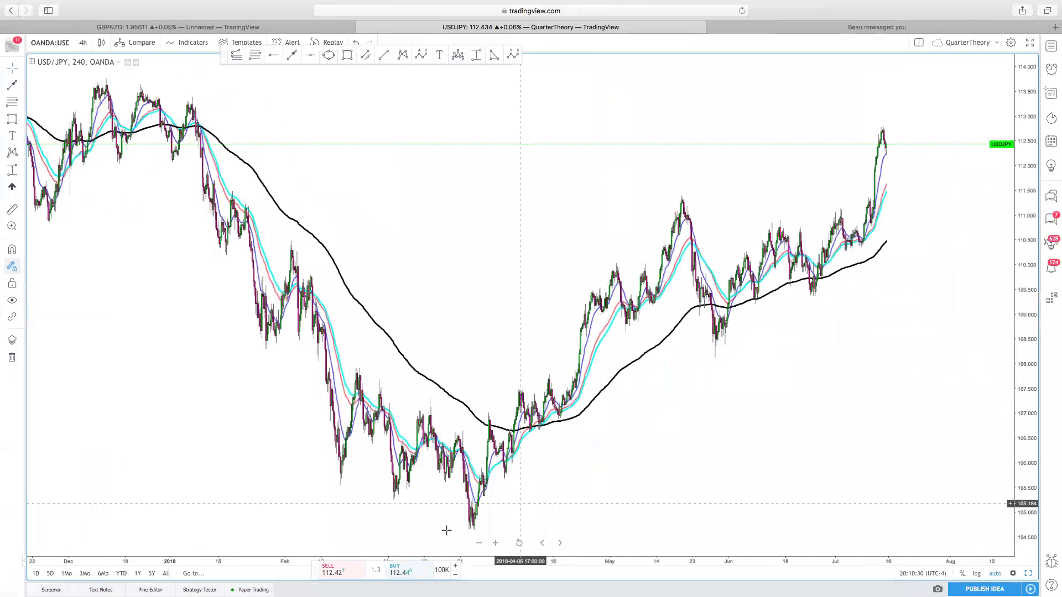
{"action": "scroll", "coordinate": [456, 404], "scroll_direction": "down", "scroll_amount": 2}
{"action": "scroll", "coordinate": [455, 403], "scroll_direction": "up", "scroll_amount": 3}
{"action": "scroll", "coordinate": [455, 404], "scroll_direction": "down", "scroll_amount": 3}
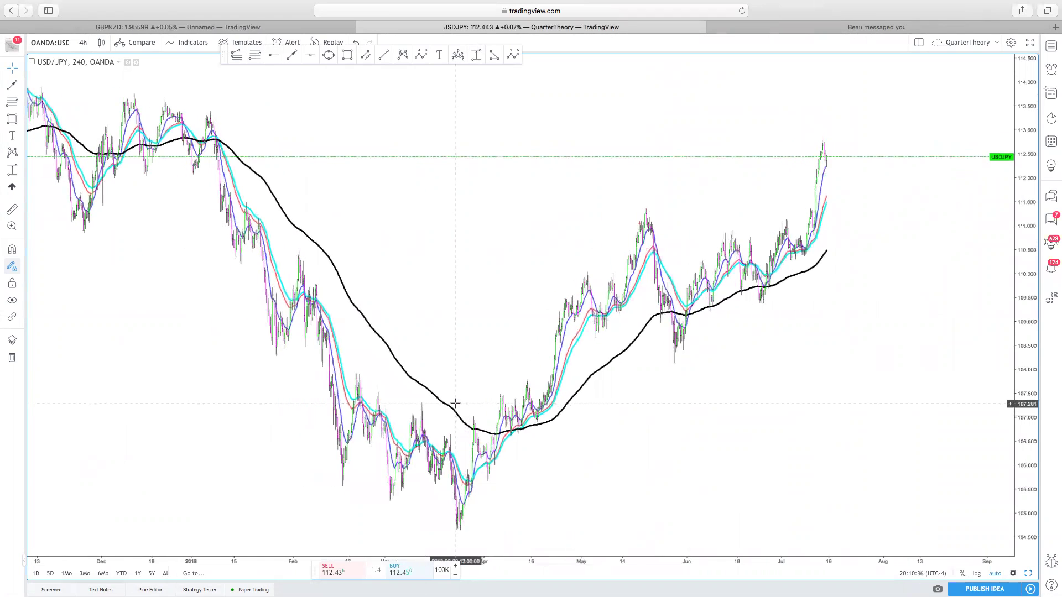
{"action": "scroll", "coordinate": [455, 404], "scroll_direction": "up", "scroll_amount": 3}
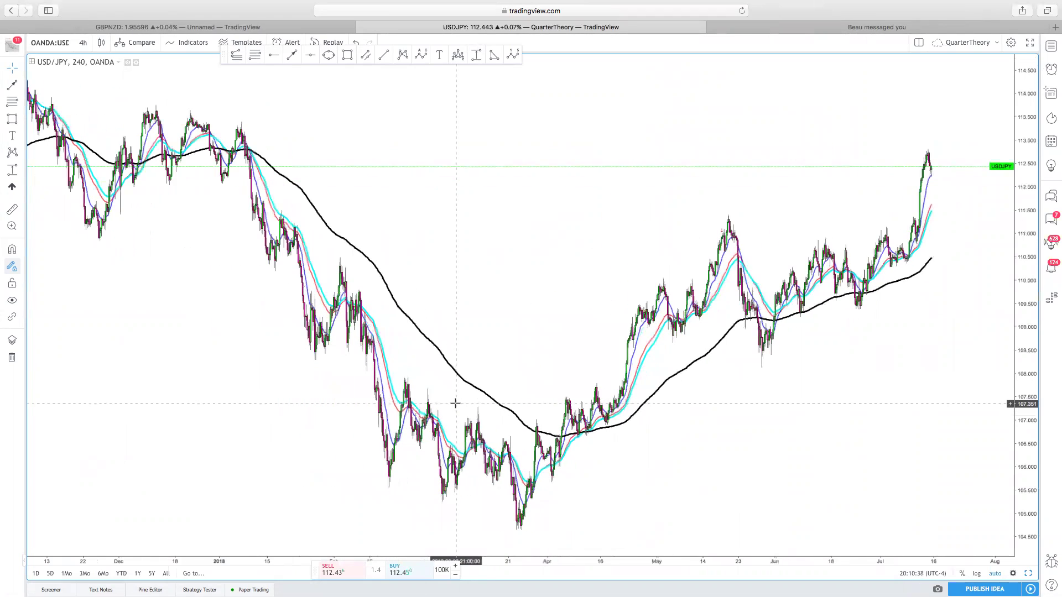
{"action": "scroll", "coordinate": [455, 404], "scroll_direction": "down", "scroll_amount": 4}
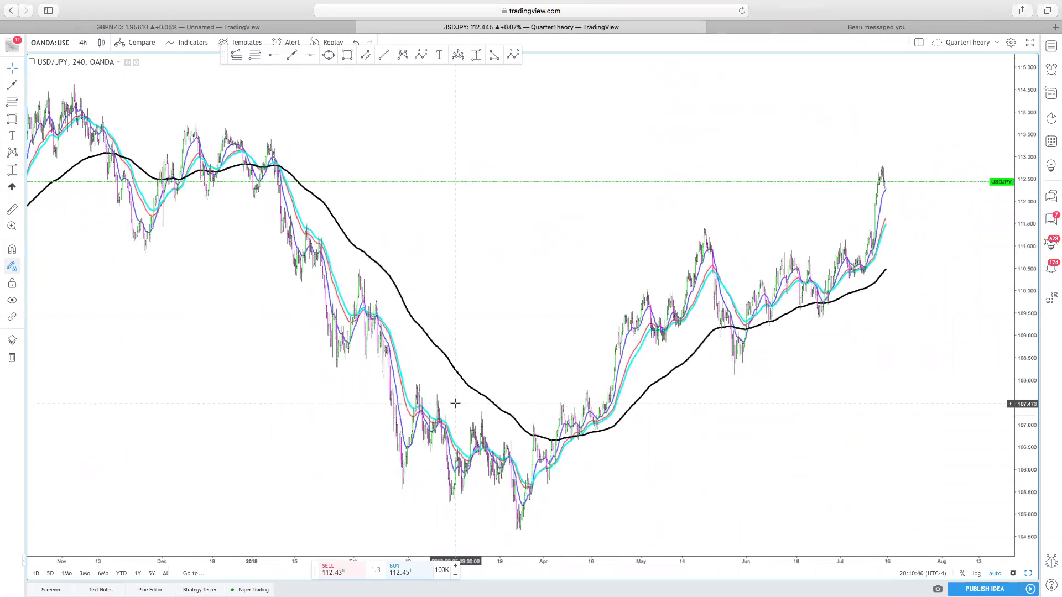
{"action": "scroll", "coordinate": [455, 404], "scroll_direction": "up", "scroll_amount": 1}
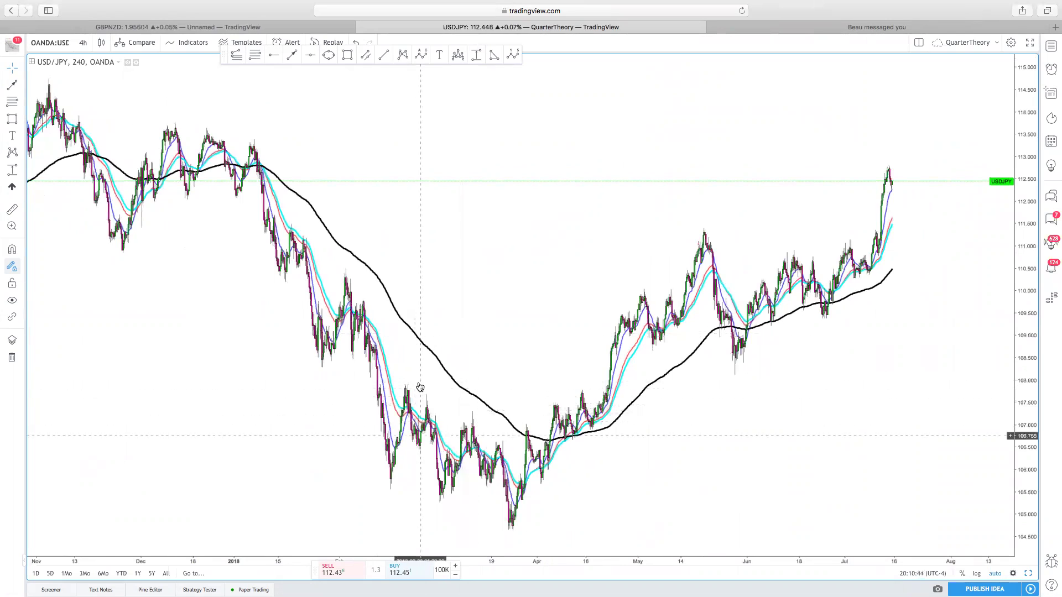
{"action": "scroll", "coordinate": [419, 382], "scroll_direction": "up", "scroll_amount": 2}
{"action": "scroll", "coordinate": [418, 382], "scroll_direction": "up", "scroll_amount": 1}
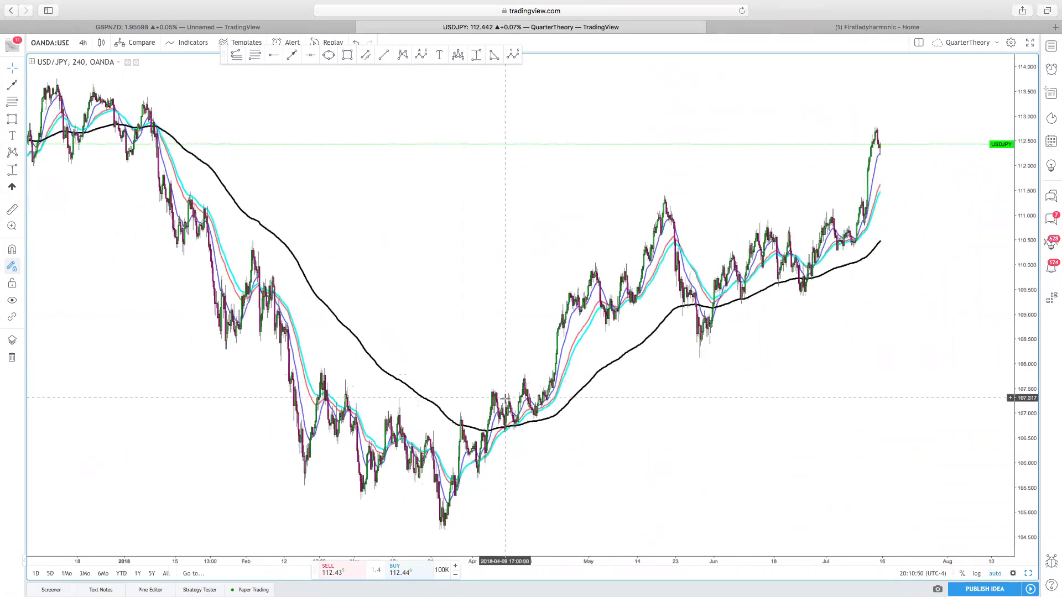
{"action": "scroll", "coordinate": [505, 402], "scroll_direction": "up", "scroll_amount": 3}
{"action": "scroll", "coordinate": [505, 402], "scroll_direction": "down", "scroll_amount": 3}
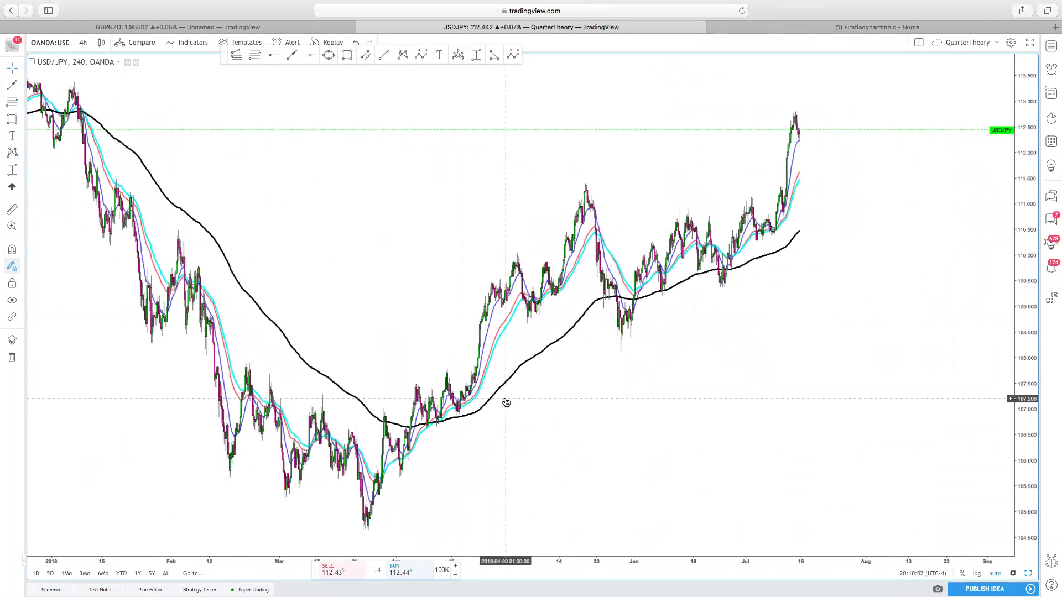
{"action": "scroll", "coordinate": [506, 402], "scroll_direction": "left", "scroll_amount": 2}
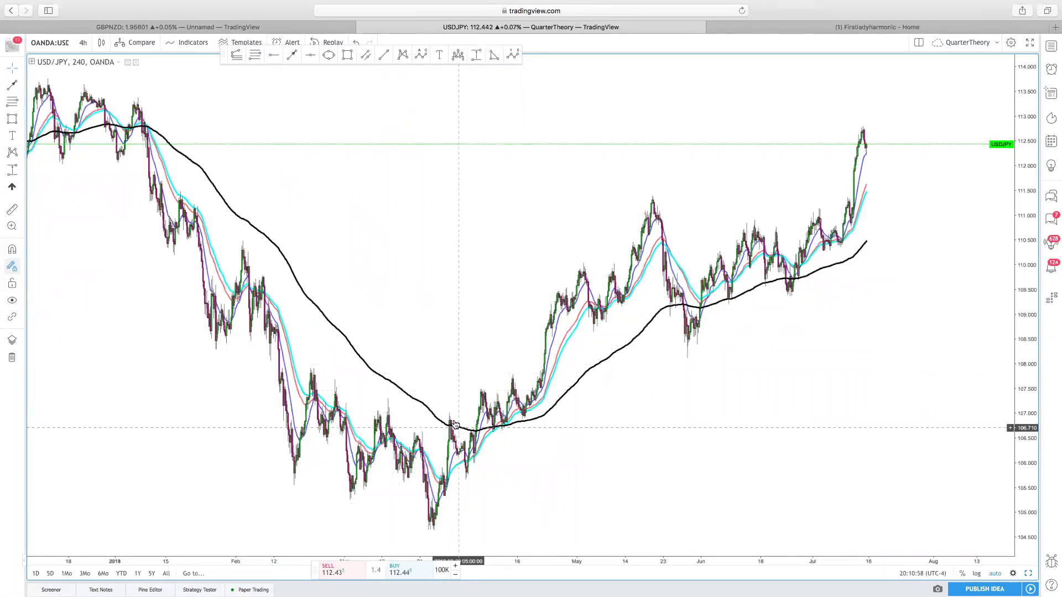
{"action": "scroll", "coordinate": [450, 372], "scroll_direction": "left", "scroll_amount": 2}
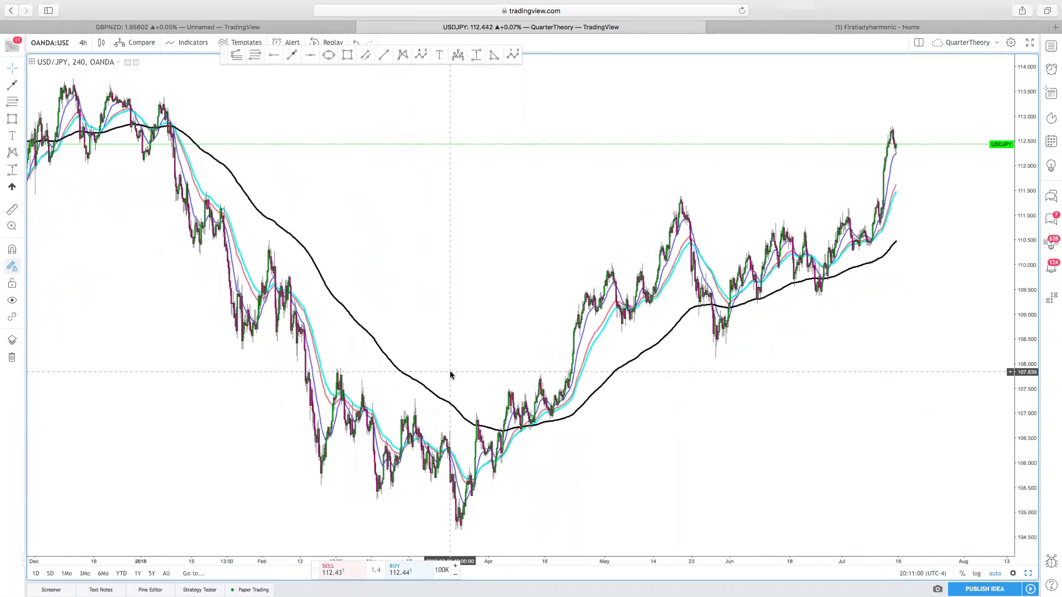
{"action": "scroll", "coordinate": [450, 373], "scroll_direction": "left", "scroll_amount": 2}
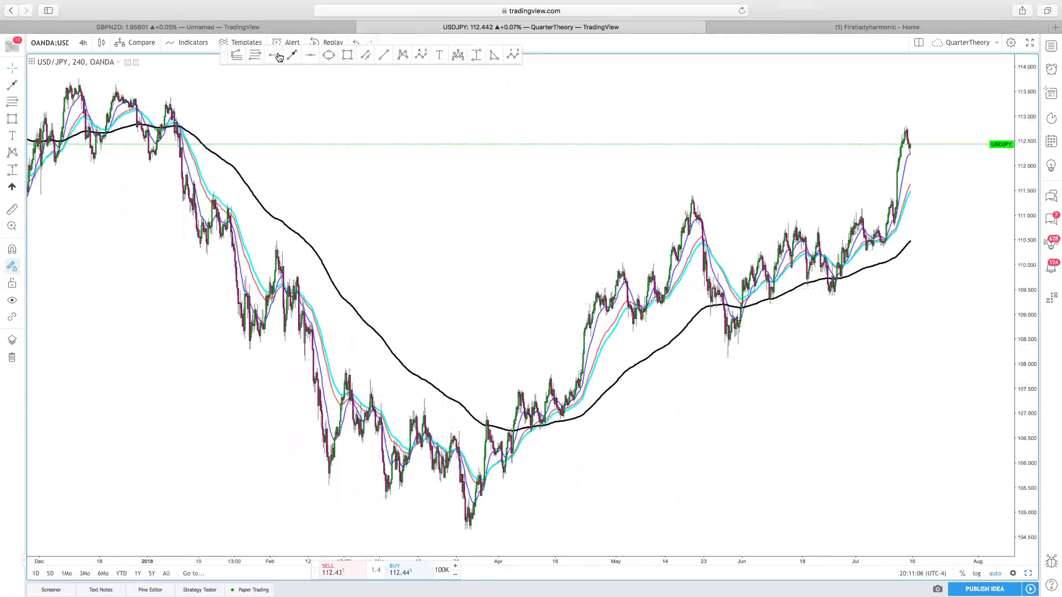
{"action": "left_click", "coordinate": [349, 484]}
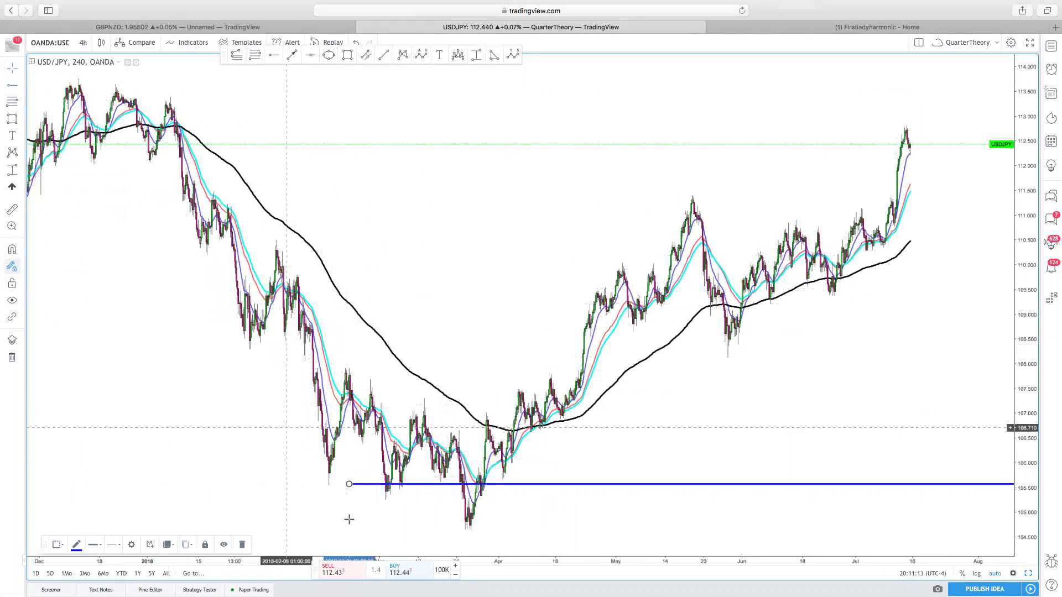
{"action": "left_click_drag", "start_coordinate": [348, 489], "coordinate": [317, 486]}
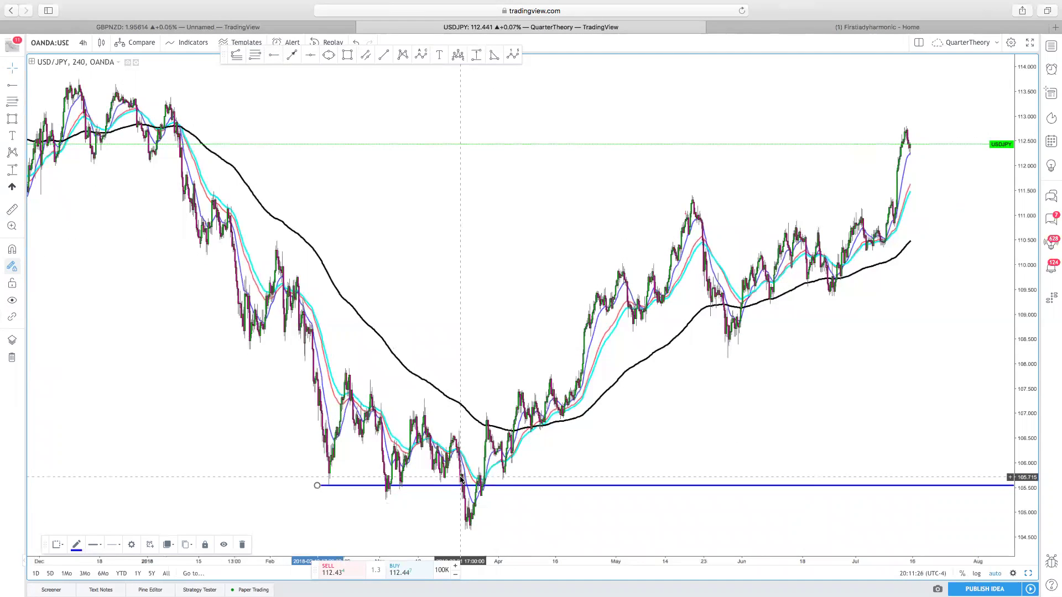
{"action": "key", "text": "Delete"}
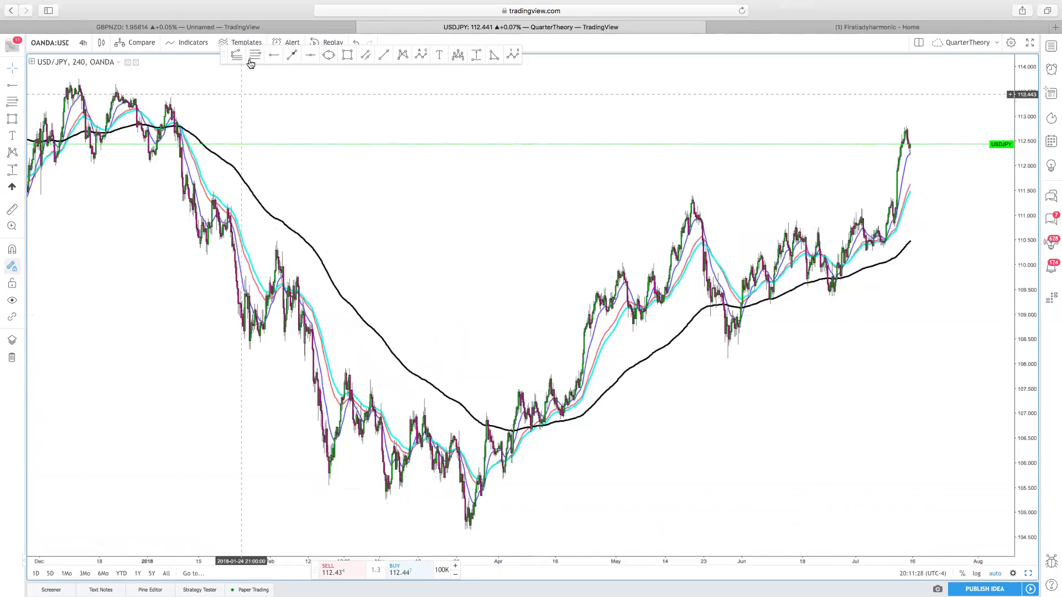
Step: Draw a Fibonacci retracement from 110.494 to 105.544, showing levels 0.382–0.886 and extensions to 112.543
{"action": "left_click", "coordinate": [277, 240]}
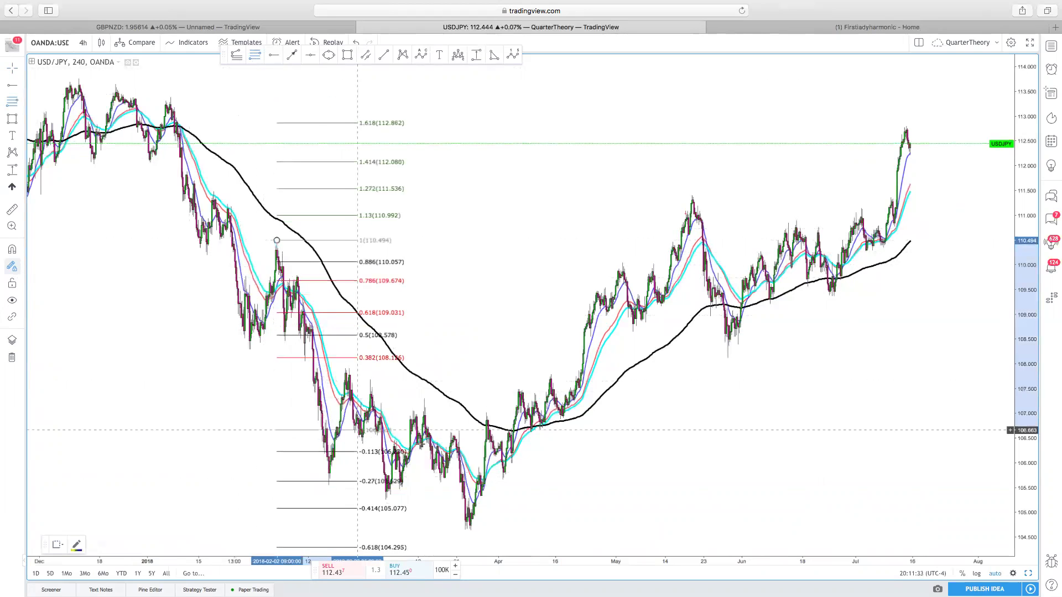
{"action": "left_click", "coordinate": [570, 485]}
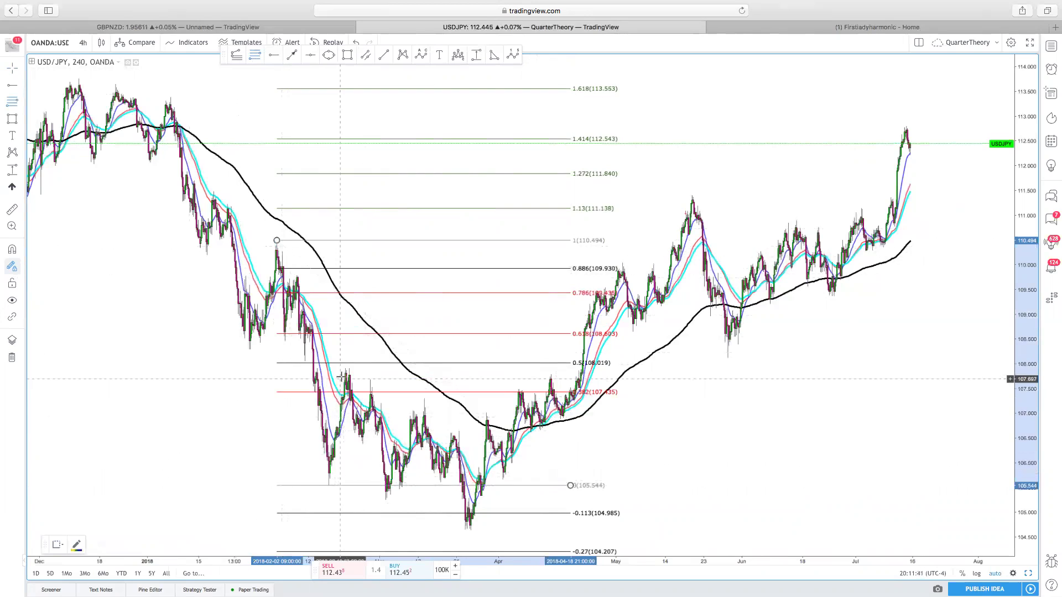
{"action": "scroll", "coordinate": [341, 376], "scroll_direction": "up", "scroll_amount": 5}
{"action": "scroll", "coordinate": [348, 374], "scroll_direction": "up", "scroll_amount": 2}
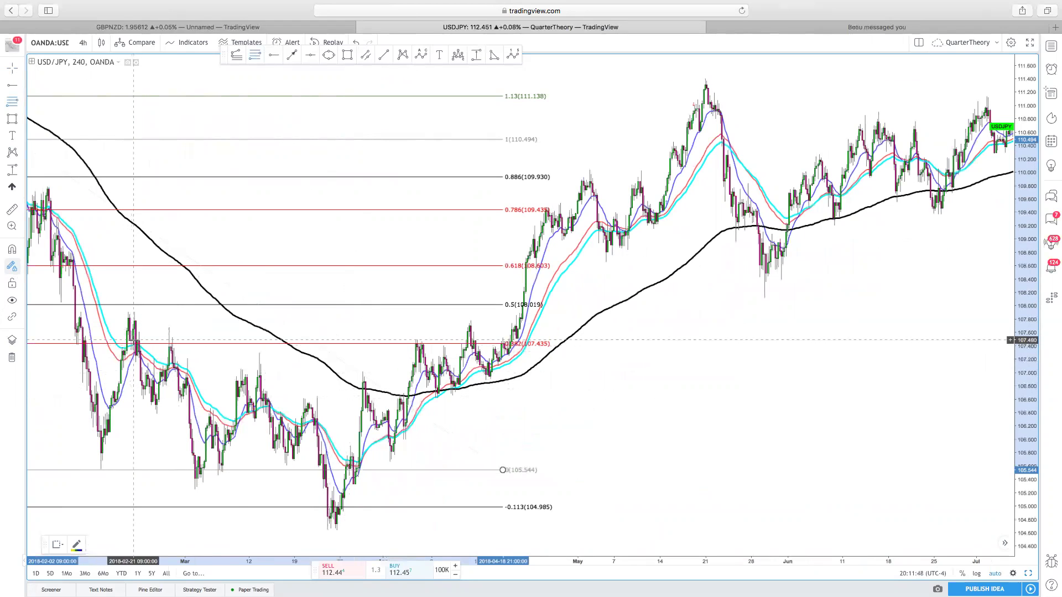
{"action": "scroll", "coordinate": [133, 340], "scroll_direction": "left", "scroll_amount": 3}
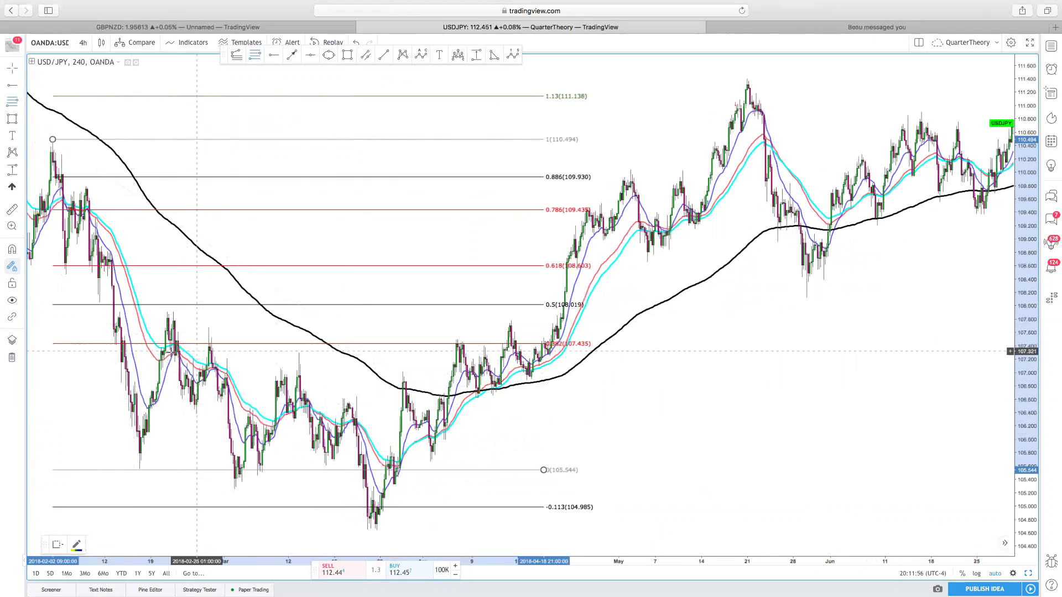
{"action": "scroll", "coordinate": [171, 327], "scroll_direction": "up", "scroll_amount": 5}
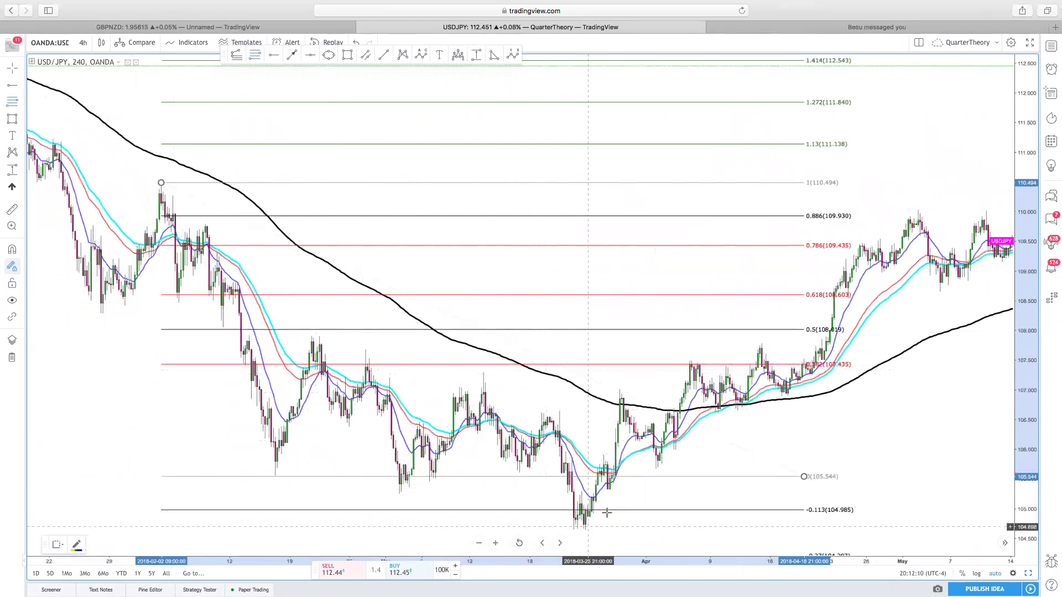
{"action": "scroll", "coordinate": [608, 509], "scroll_direction": "right", "scroll_amount": 5}
{"action": "scroll", "coordinate": [610, 506], "scroll_direction": "right", "scroll_amount": 1}
{"action": "scroll", "coordinate": [484, 433], "scroll_direction": "left", "scroll_amount": 3}
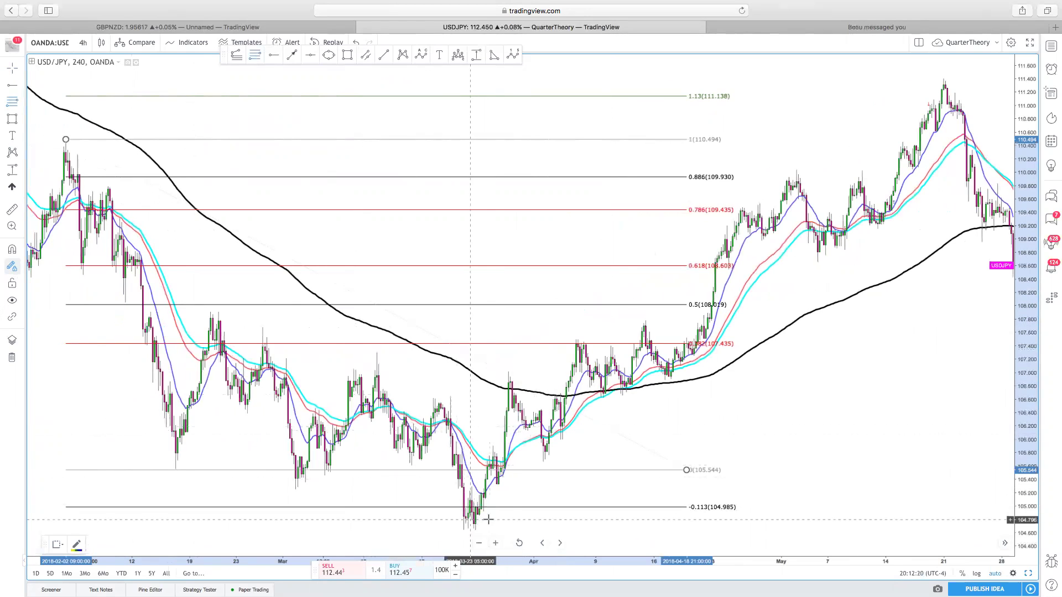
{"action": "scroll", "coordinate": [535, 502], "scroll_direction": "down", "scroll_amount": 4}
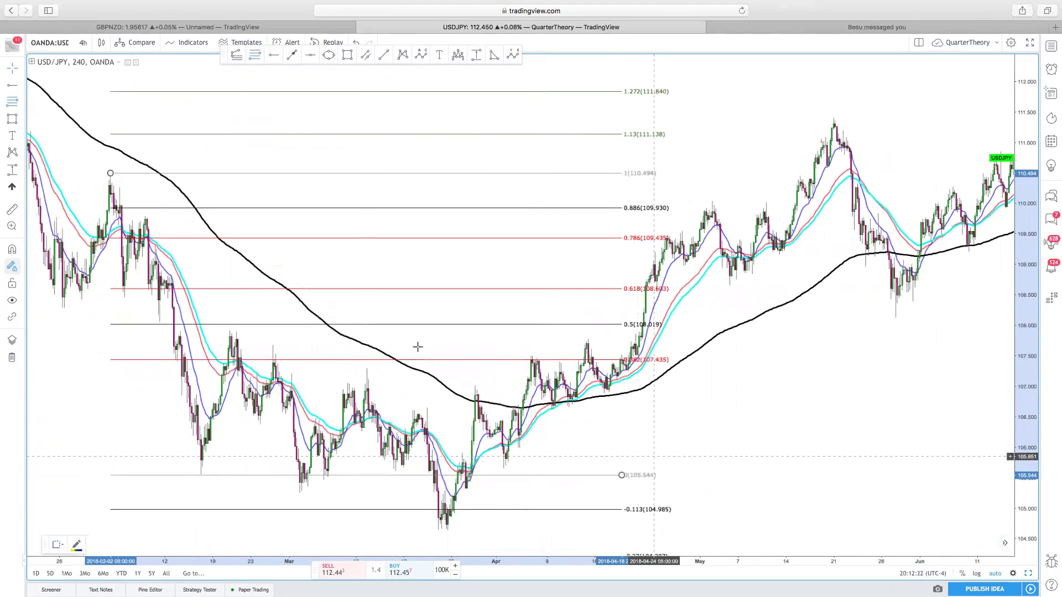
Step: Move the Fibonacci's lower anchor to early May and draw a red trend line up from the late-March low
{"action": "left_click", "coordinate": [469, 284]}
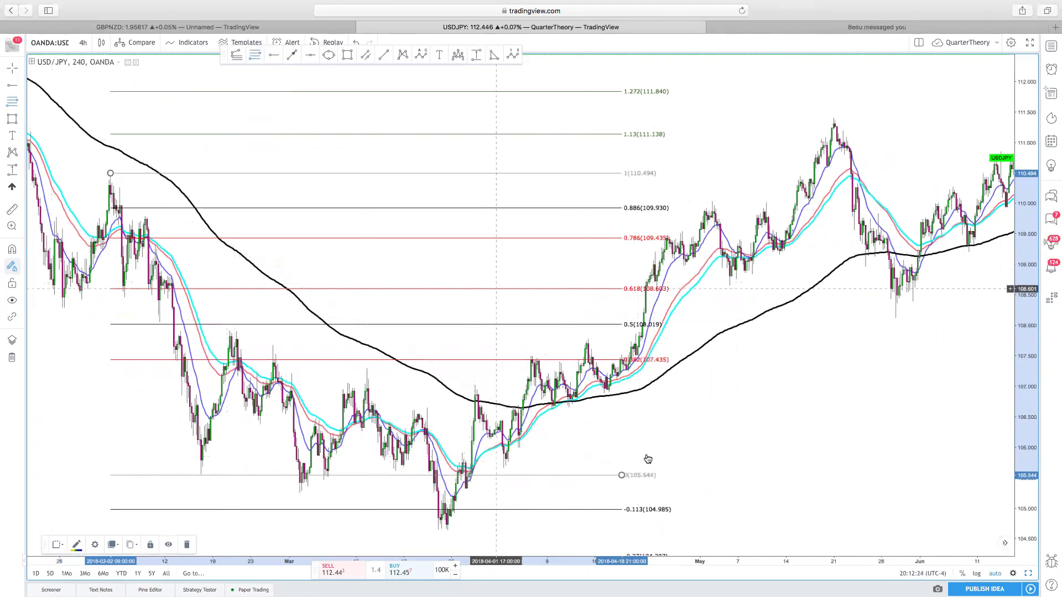
{"action": "left_click_drag", "start_coordinate": [622, 476], "coordinate": [741, 469]}
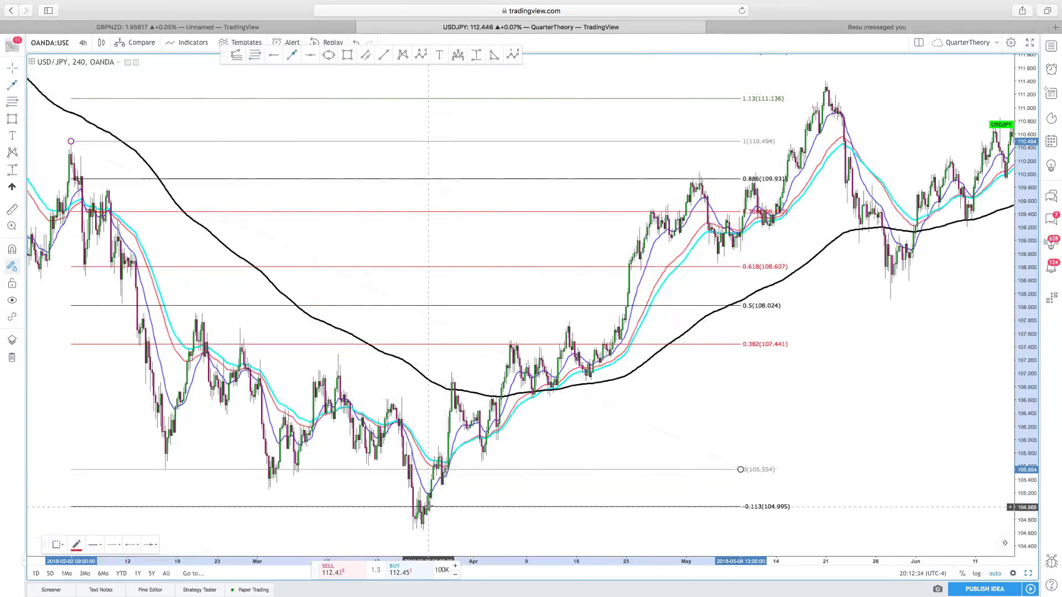
{"action": "left_click", "coordinate": [435, 499]}
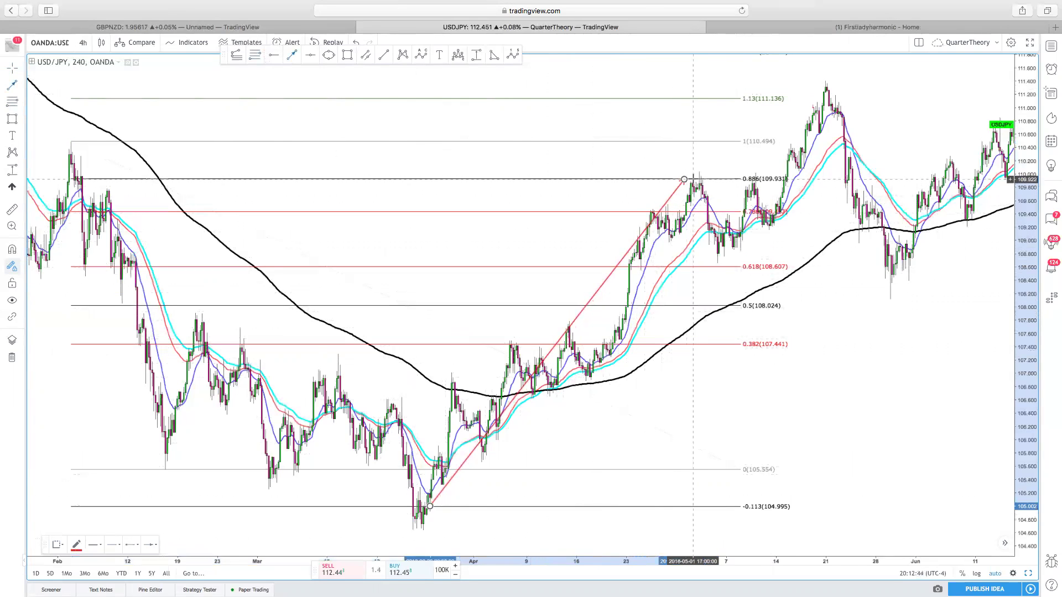
{"action": "scroll", "coordinate": [691, 179], "scroll_direction": "down", "scroll_amount": 1}
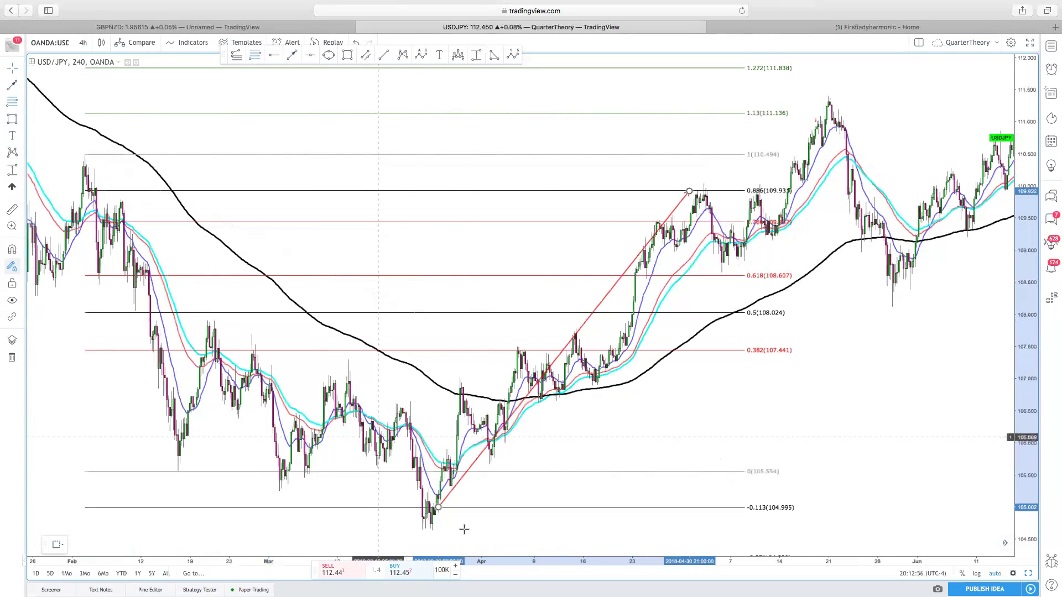
{"action": "scroll", "coordinate": [479, 517], "scroll_direction": "down", "scroll_amount": 2}
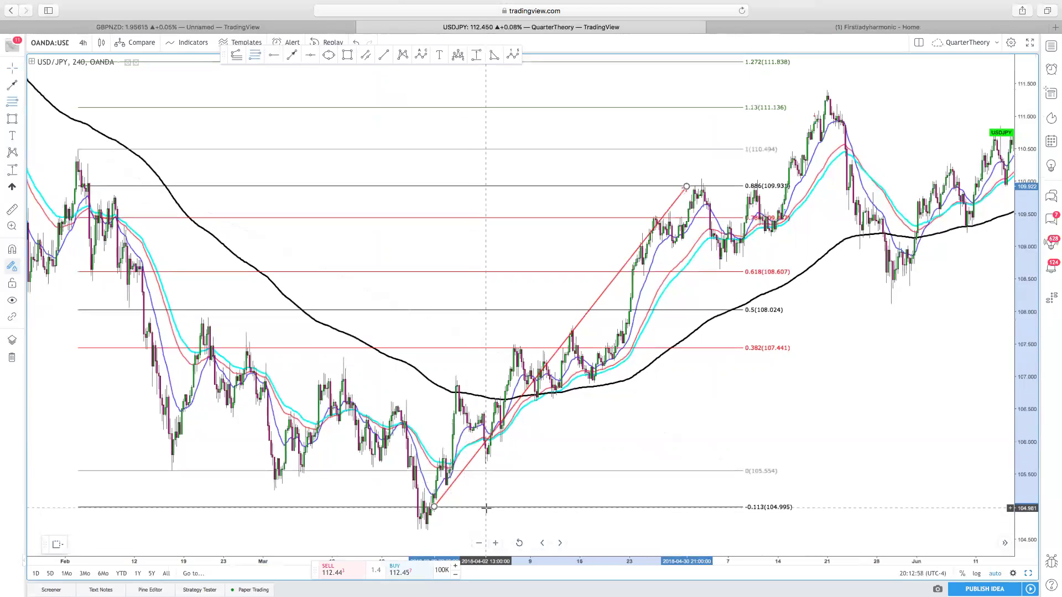
Step: Draw a trial Fibonacci from the late-March low to the early-May high, then delete it
{"action": "left_click", "coordinate": [486, 507]}
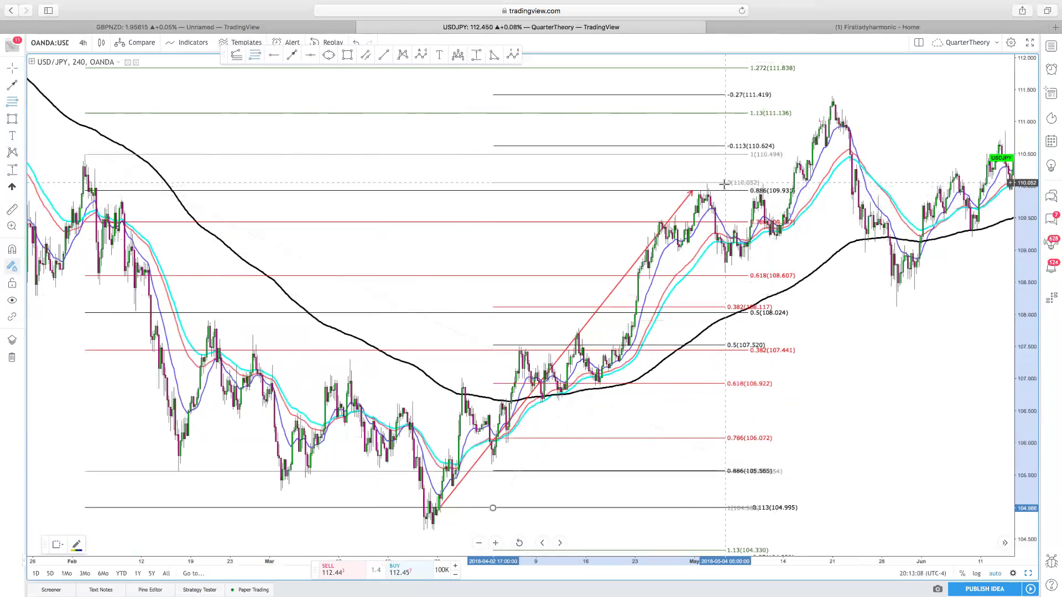
{"action": "left_click", "coordinate": [725, 183]}
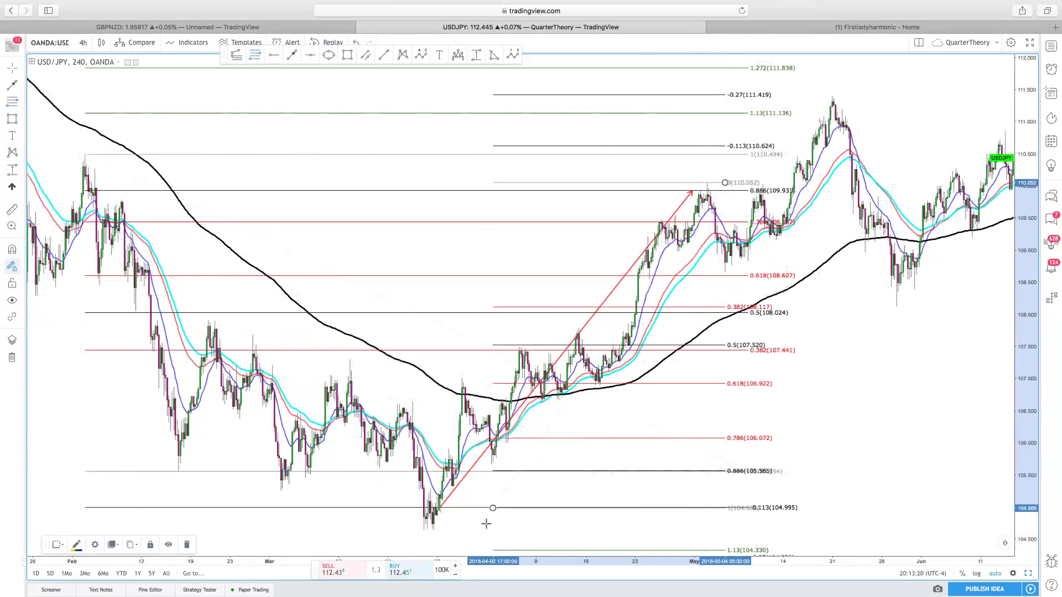
{"action": "left_click_drag", "start_coordinate": [492, 507], "coordinate": [417, 507]}
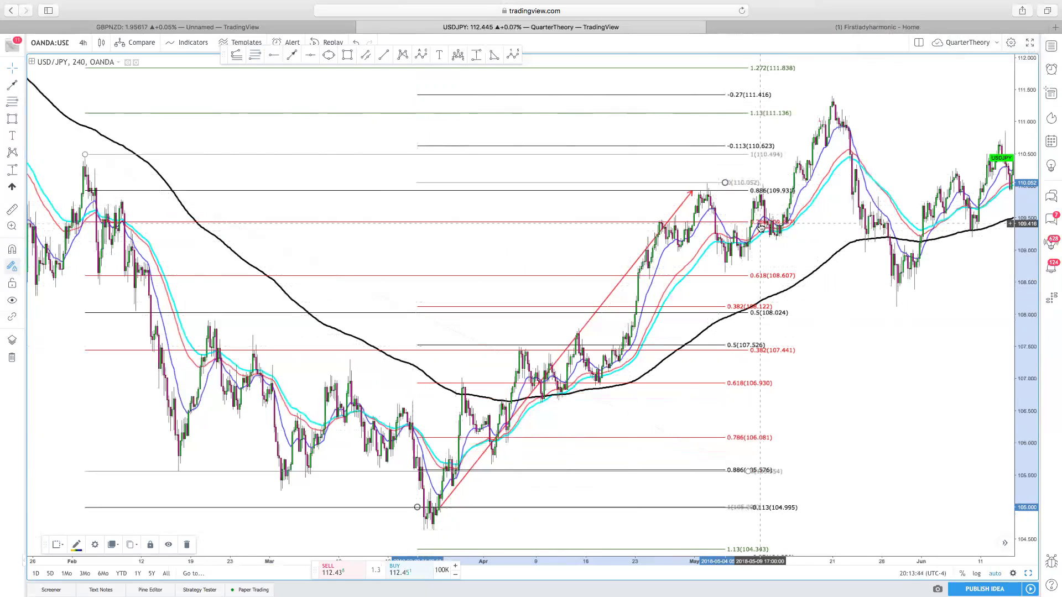
{"action": "key", "text": "Delete"}
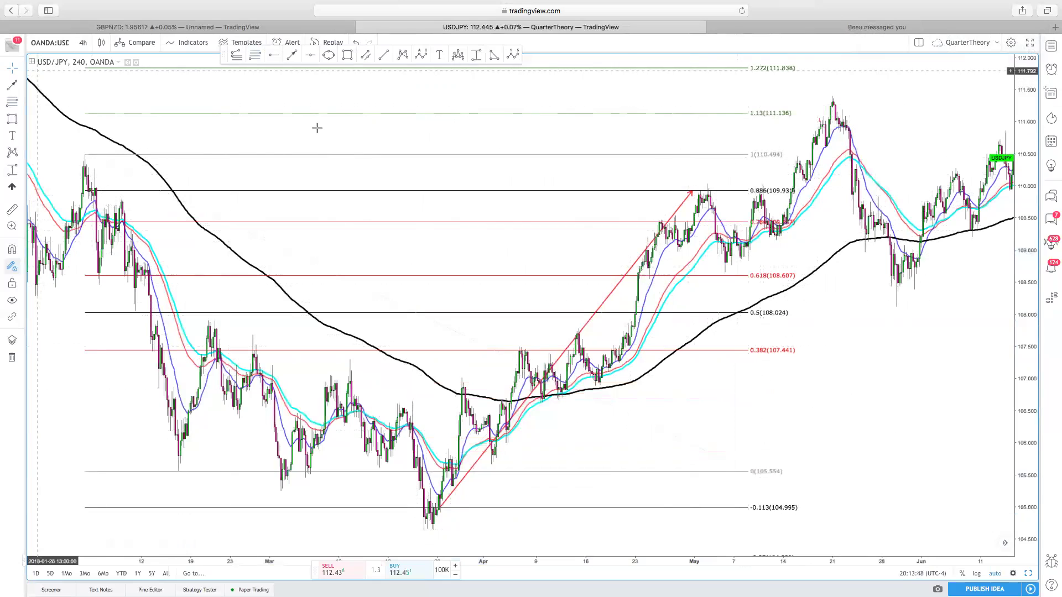
Step: Extend the red arrow to the 1.13 level at 111.137 and stretch the Fibonacci base to 105.548
{"action": "left_click_drag", "start_coordinate": [693, 194], "coordinate": [735, 114]}
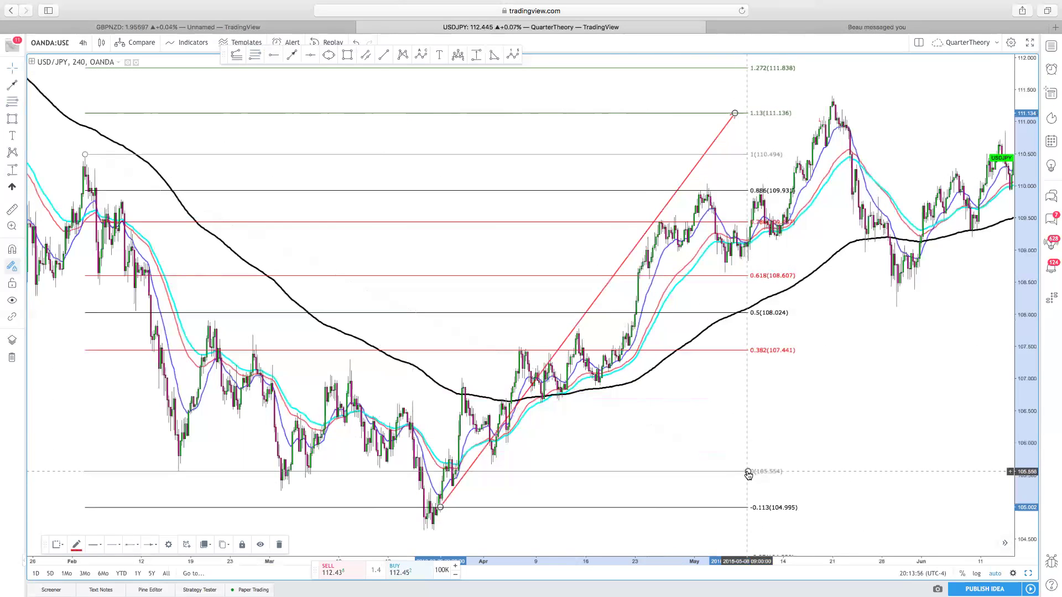
{"action": "left_click_drag", "start_coordinate": [747, 472], "coordinate": [866, 474]}
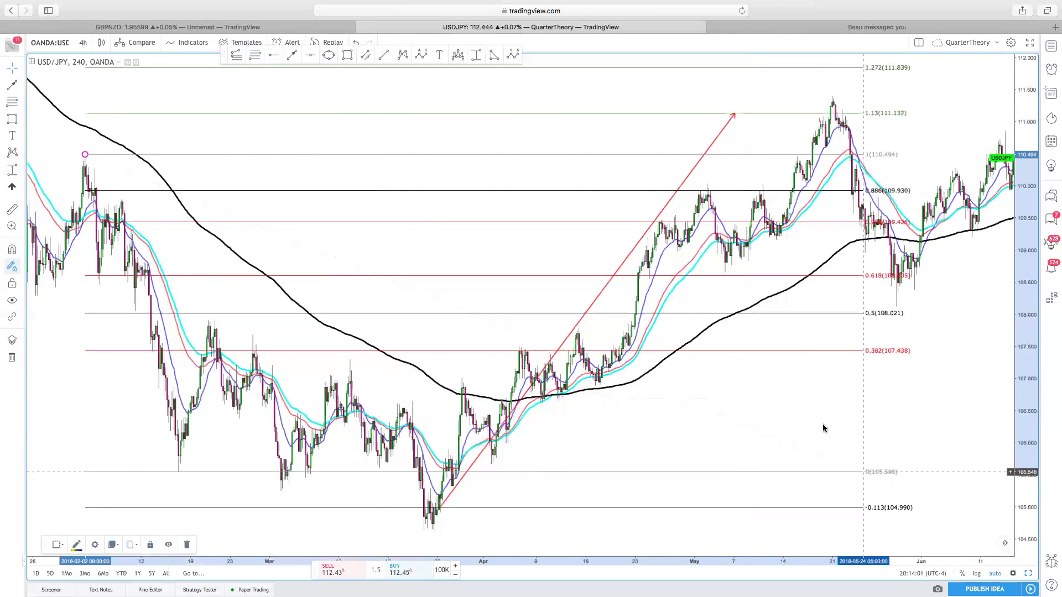
{"action": "scroll", "coordinate": [782, 235], "scroll_direction": "right", "scroll_amount": 5}
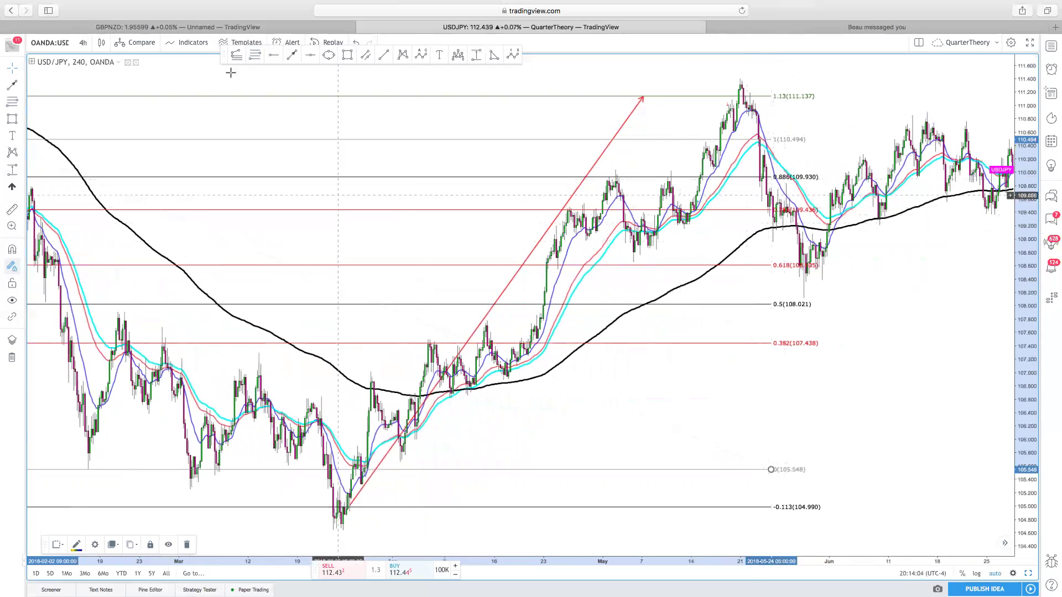
Step: Draw a Fibonacci from the 104.986 March low to the 111.400 high and delete the old extension
{"action": "left_click", "coordinate": [255, 55]}
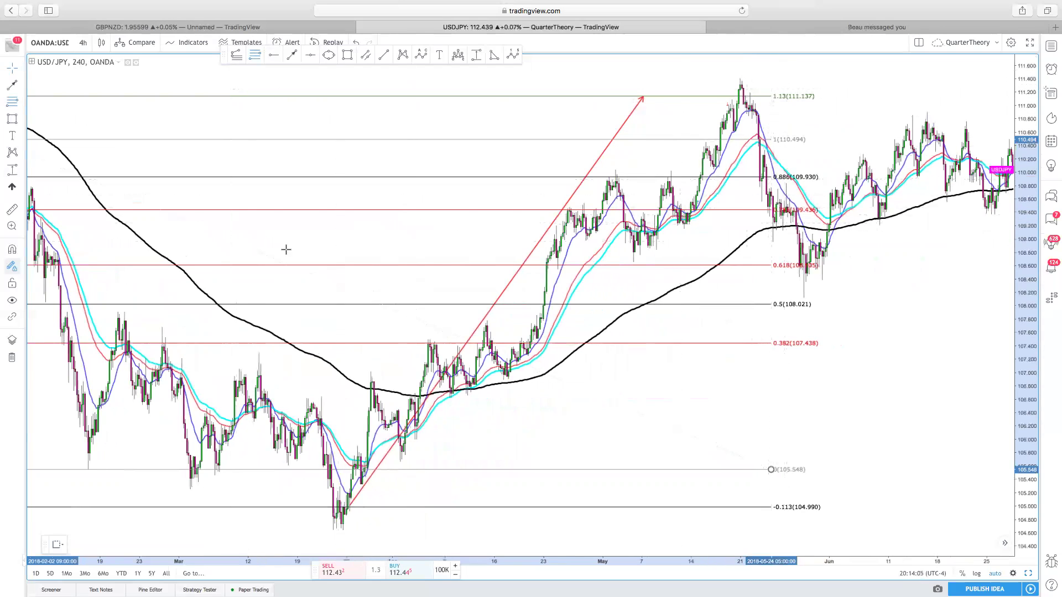
{"action": "left_click", "coordinate": [372, 507]}
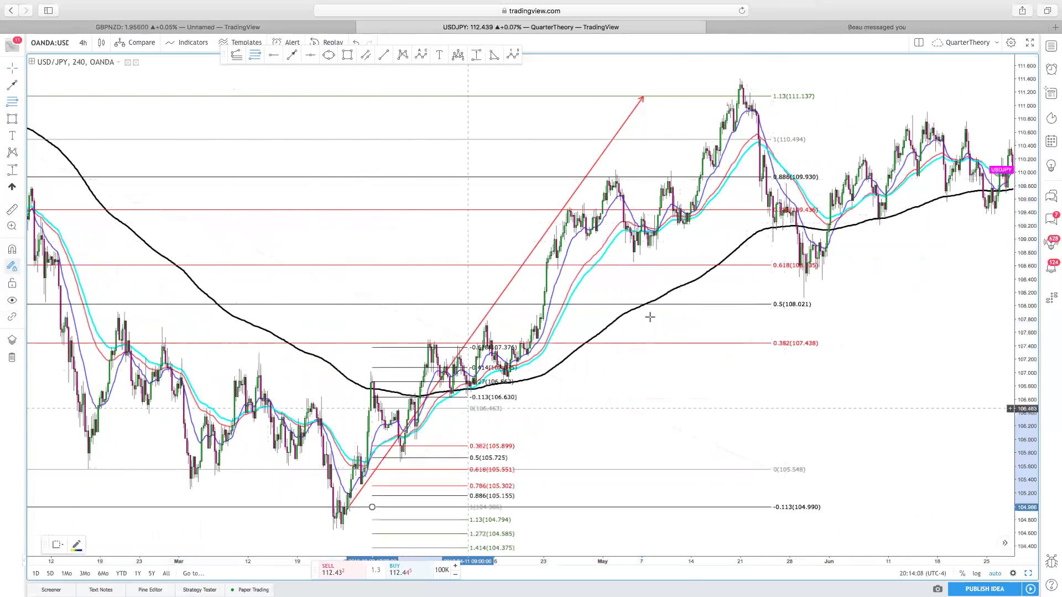
{"action": "left_click", "coordinate": [880, 78]}
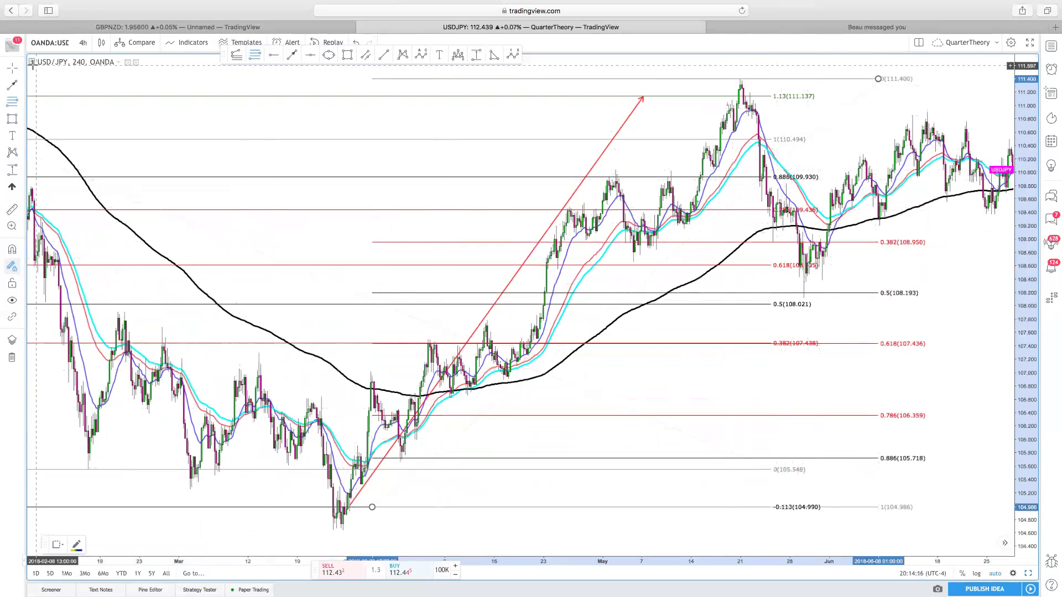
{"action": "left_click", "coordinate": [815, 179]}
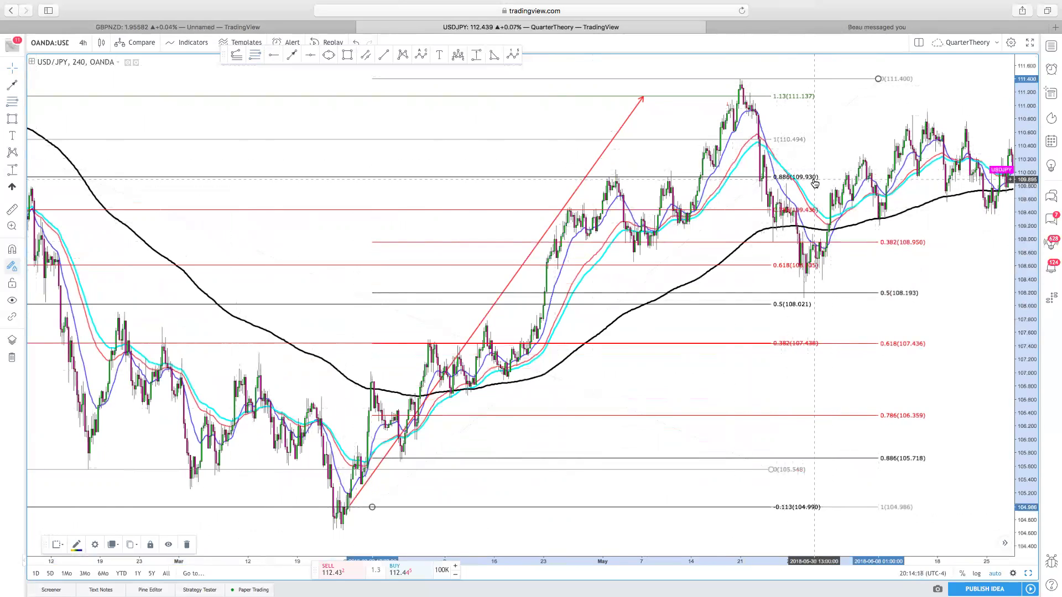
{"action": "key", "text": "Delete"}
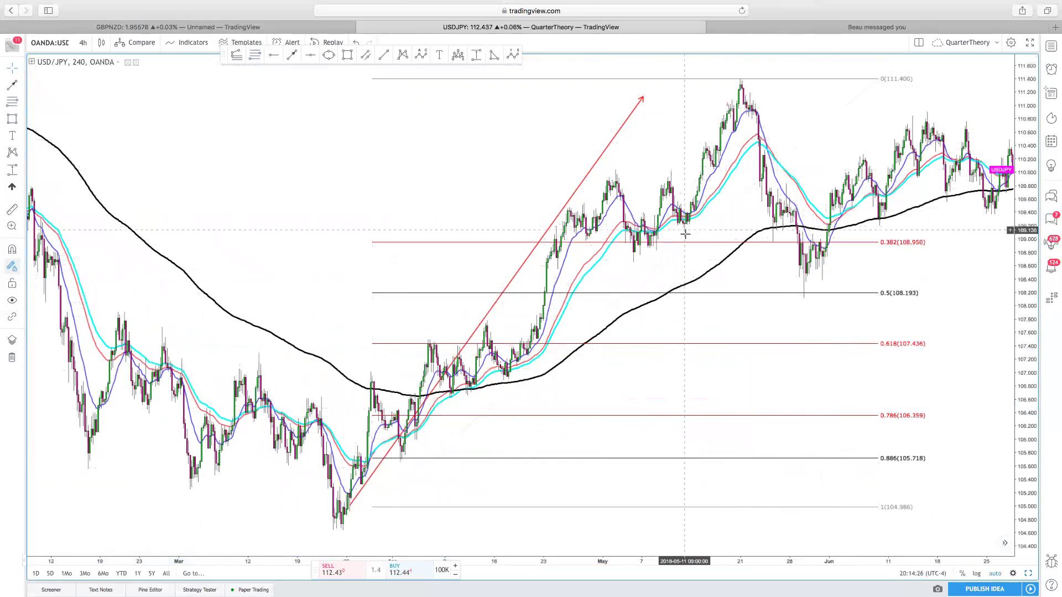
Step: Draw green boxes over the 0.382 level at 108.950 and the 0.5 level at 108.193
{"action": "left_click", "coordinate": [891, 236]}
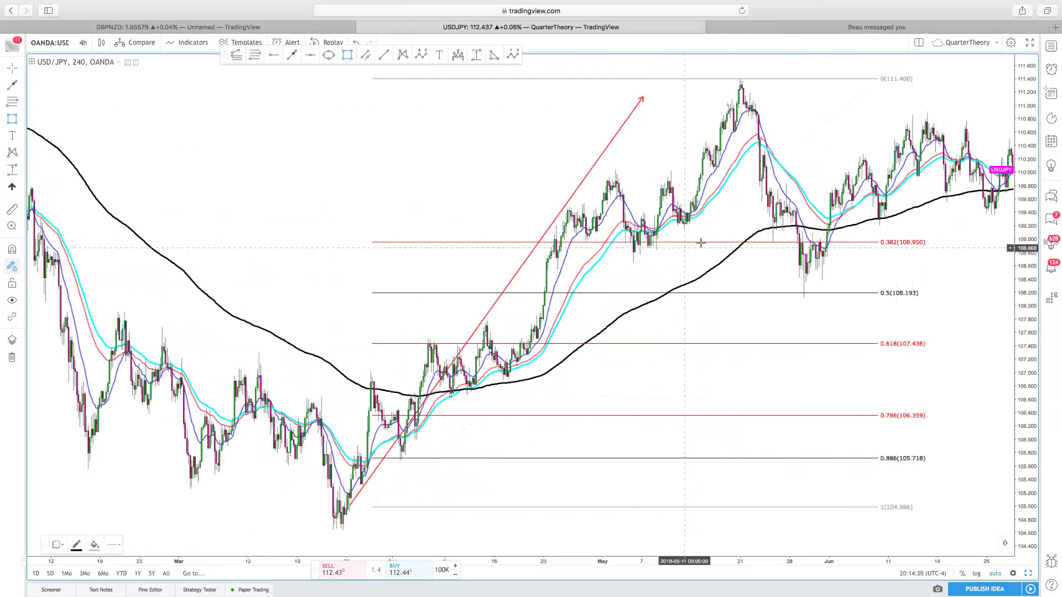
{"action": "left_click_drag", "start_coordinate": [697, 240], "coordinate": [932, 250]}
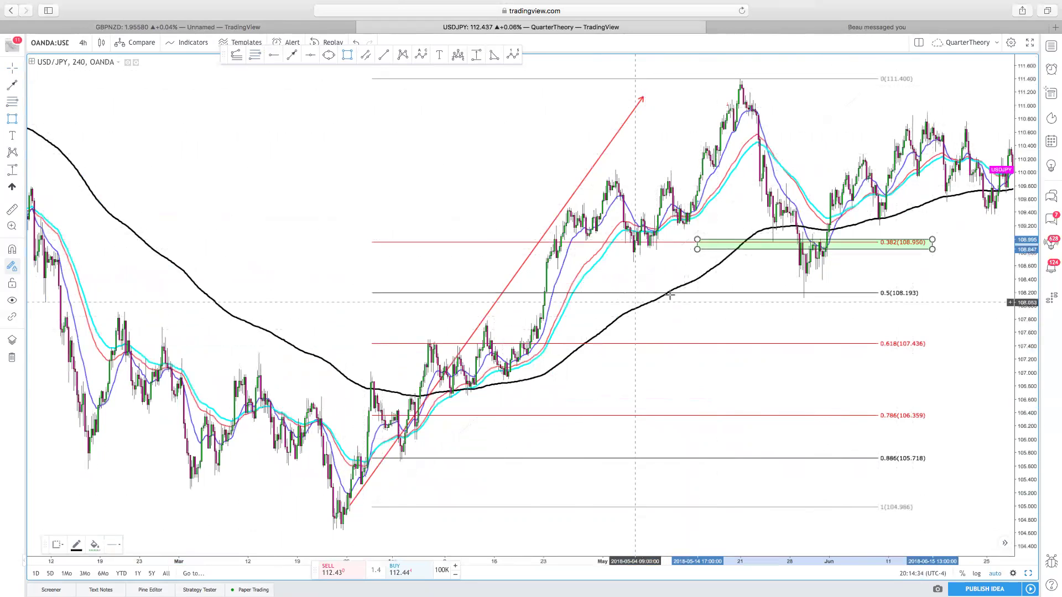
{"action": "left_click", "coordinate": [702, 288]}
{"action": "left_click_drag", "start_coordinate": [865, 300], "coordinate": [930, 298]}
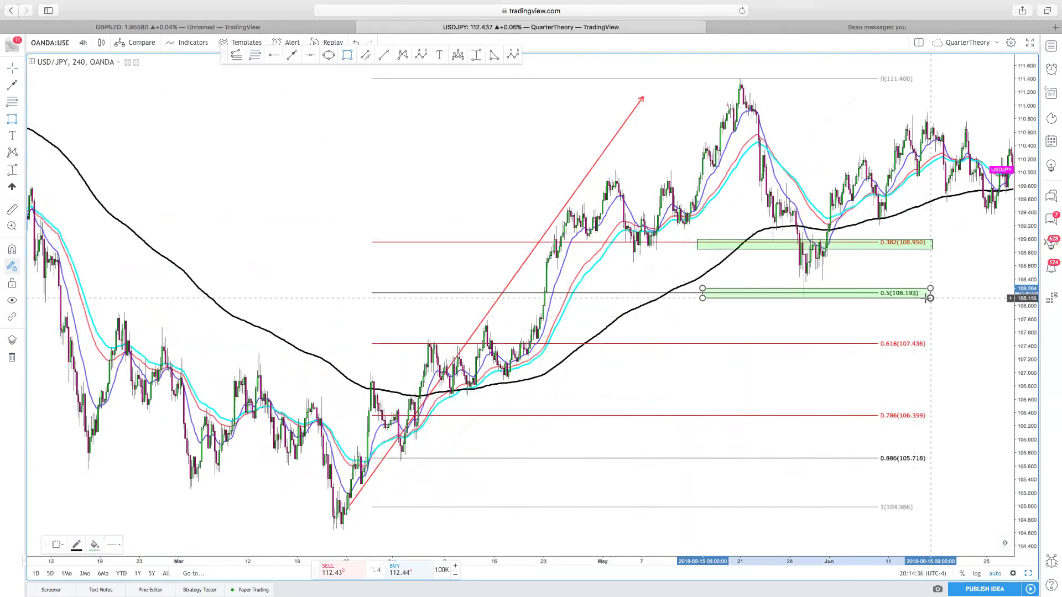
{"action": "scroll", "coordinate": [881, 303], "scroll_direction": "down", "scroll_amount": 5}
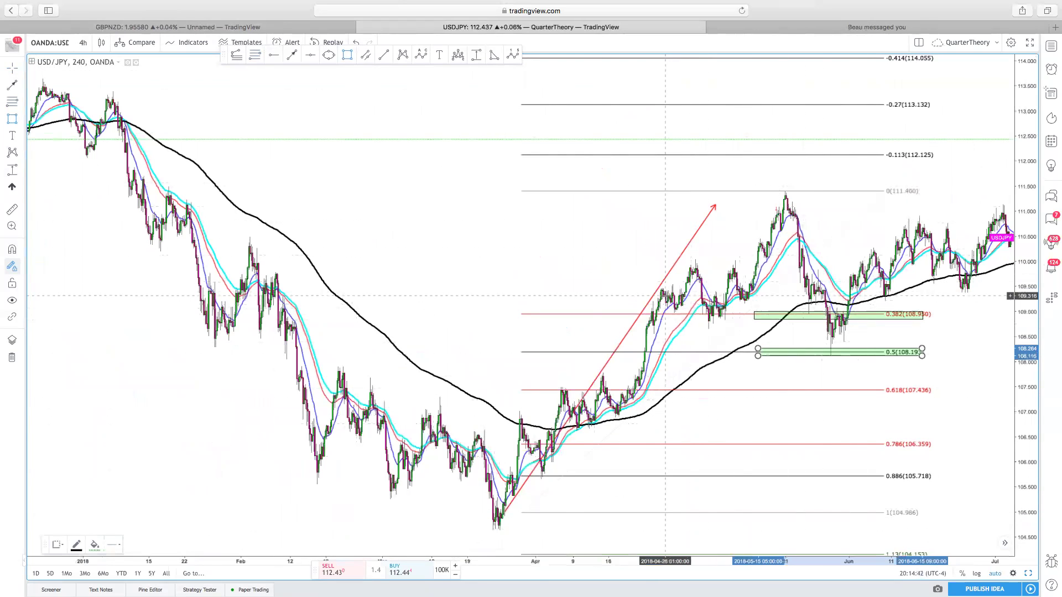
Step: Pan the chart left to the December–March decline, then right to the latest bars near 112.44
{"action": "scroll", "coordinate": [665, 296], "scroll_direction": "left", "scroll_amount": 5}
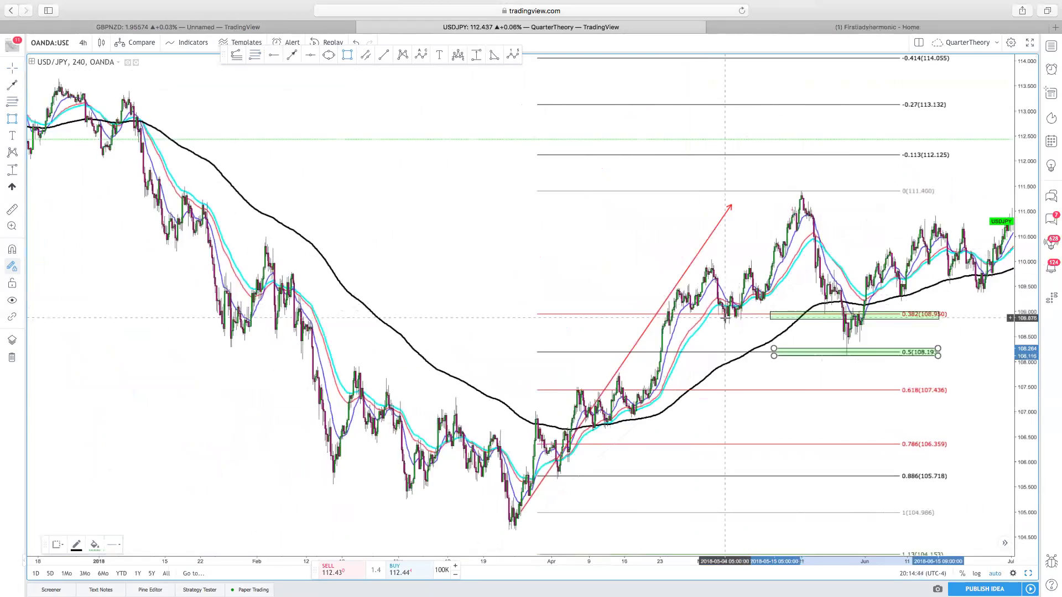
{"action": "scroll", "coordinate": [725, 318], "scroll_direction": "down", "scroll_amount": 3}
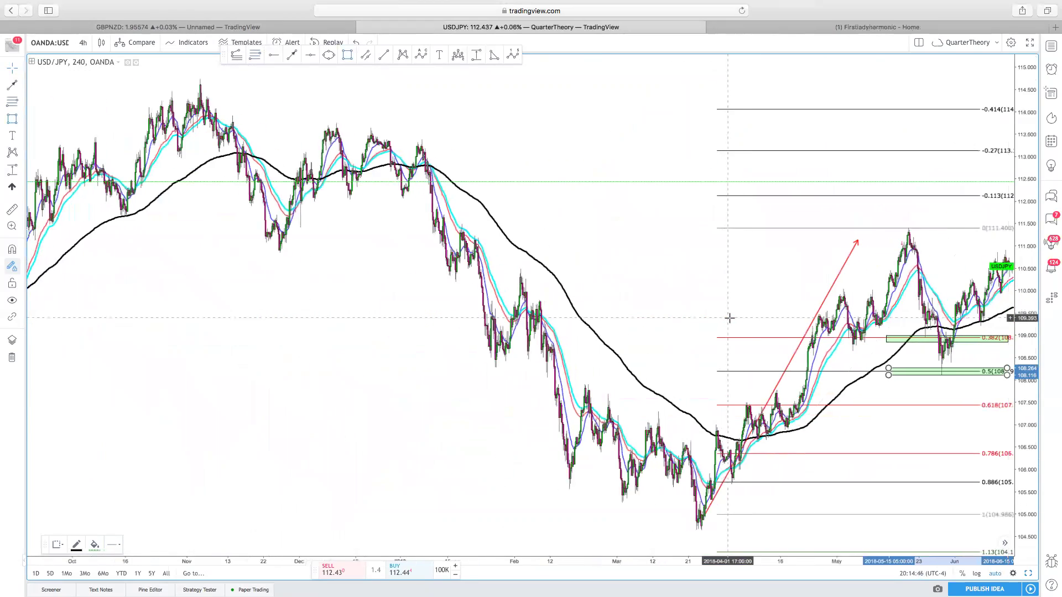
{"action": "scroll", "coordinate": [658, 313], "scroll_direction": "left", "scroll_amount": 3}
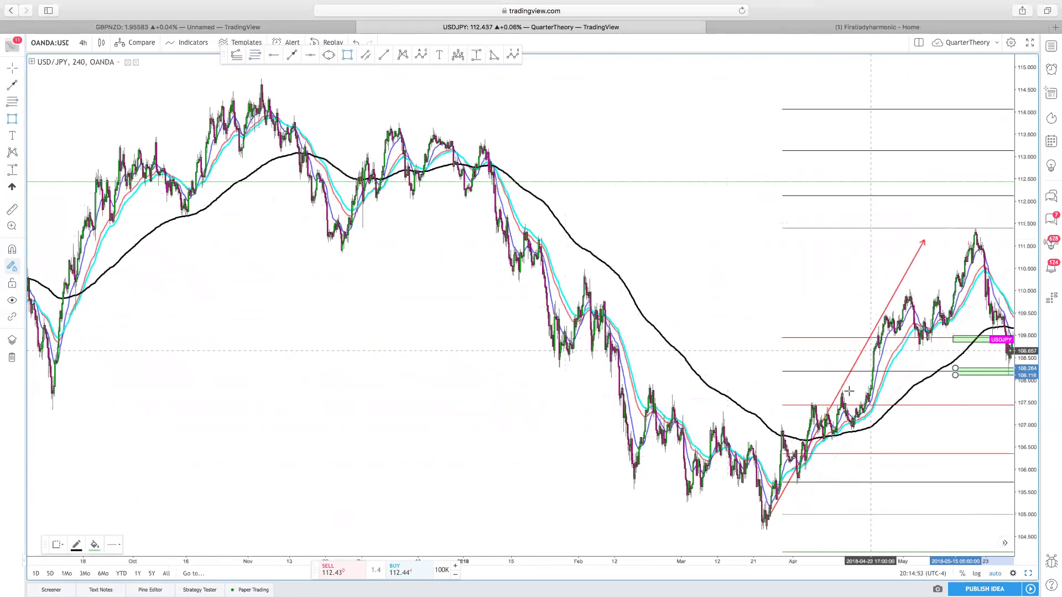
{"action": "scroll", "coordinate": [870, 398], "scroll_direction": "left", "scroll_amount": 6}
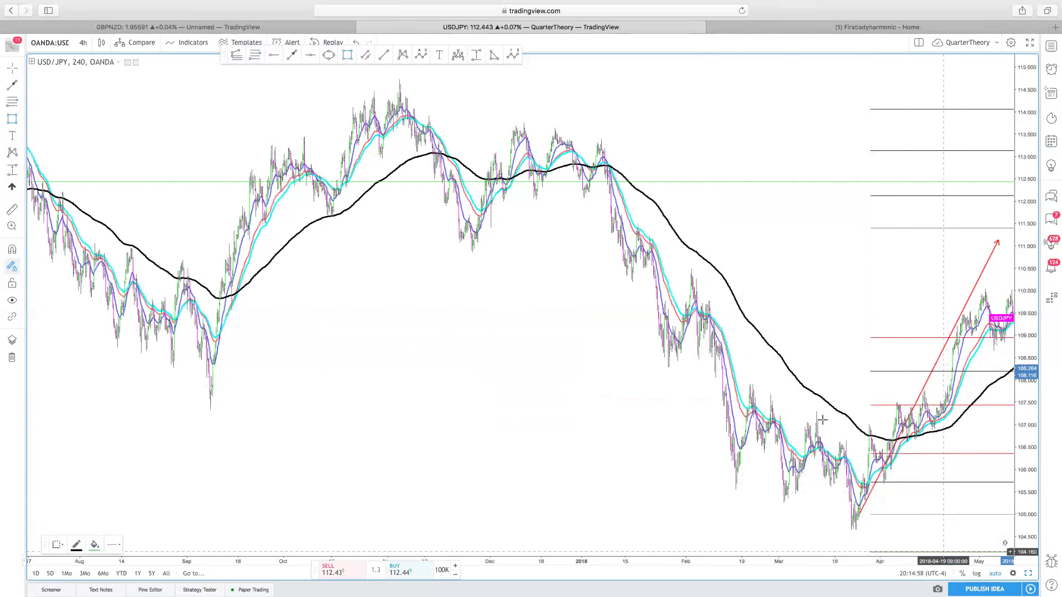
{"action": "scroll", "coordinate": [896, 493], "scroll_direction": "right", "scroll_amount": 5}
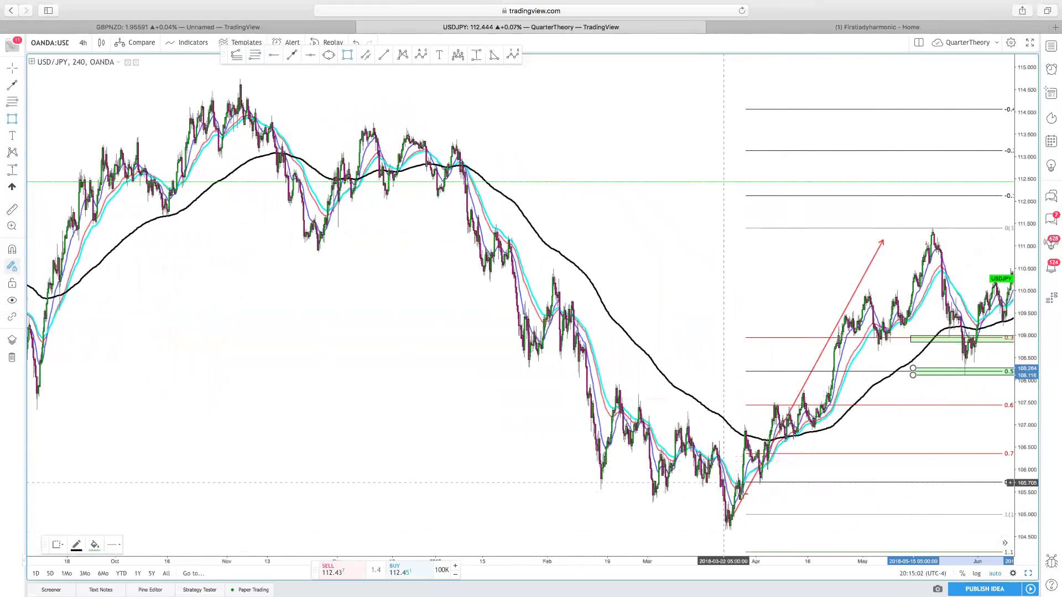
{"action": "scroll", "coordinate": [742, 507], "scroll_direction": "right", "scroll_amount": 2}
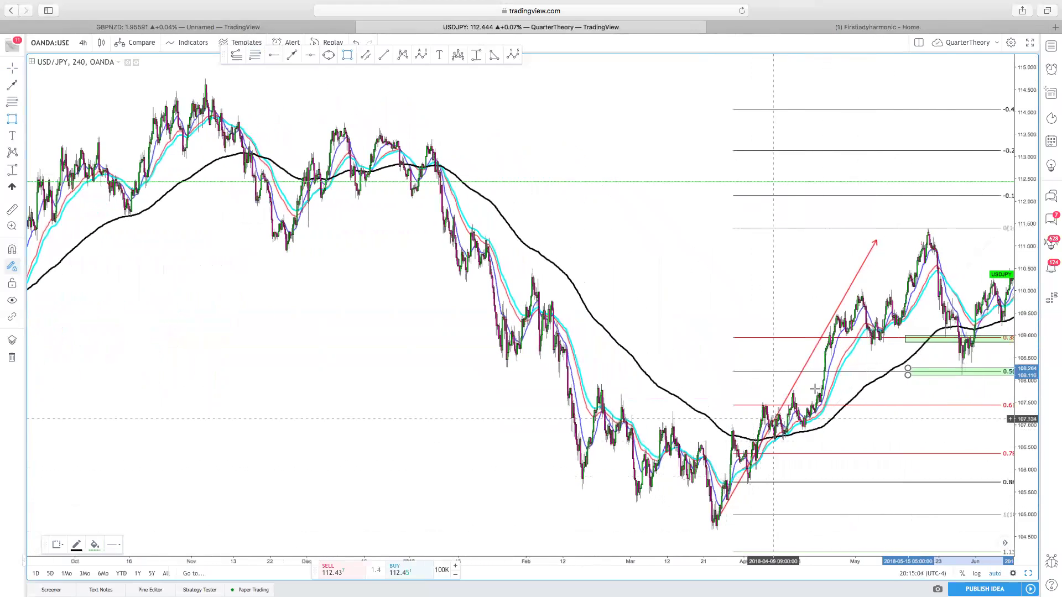
{"action": "scroll", "coordinate": [823, 347], "scroll_direction": "right", "scroll_amount": 5}
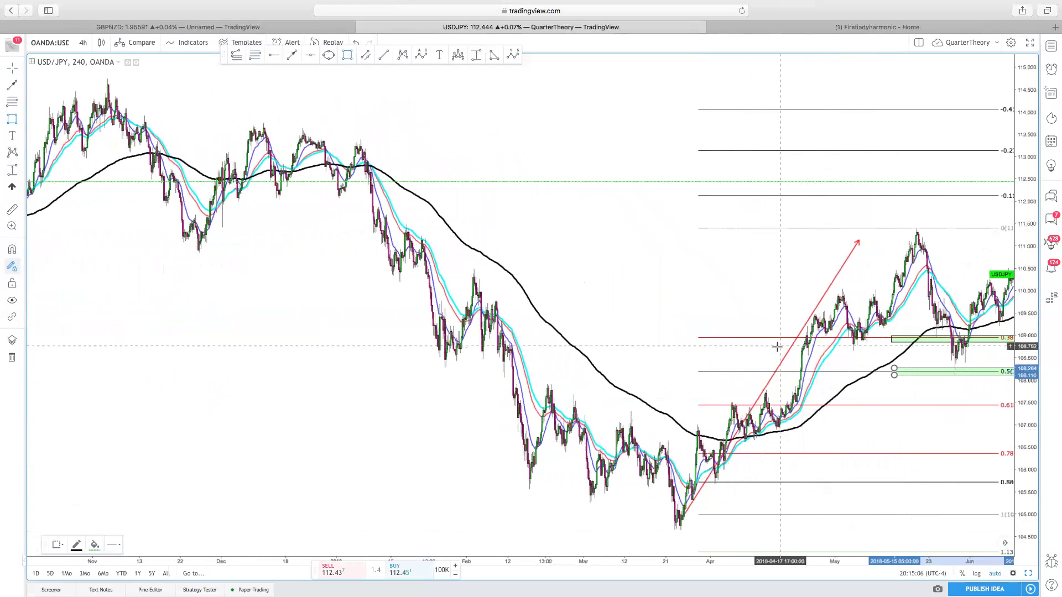
{"action": "scroll", "coordinate": [773, 347], "scroll_direction": "right", "scroll_amount": 3}
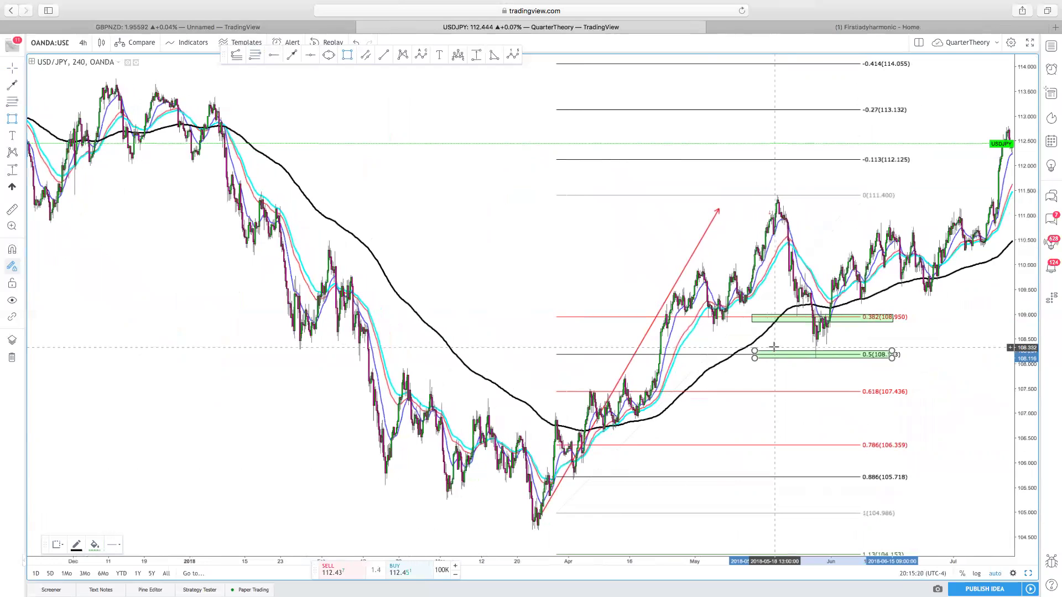
{"action": "scroll", "coordinate": [760, 353], "scroll_direction": "right", "scroll_amount": 6}
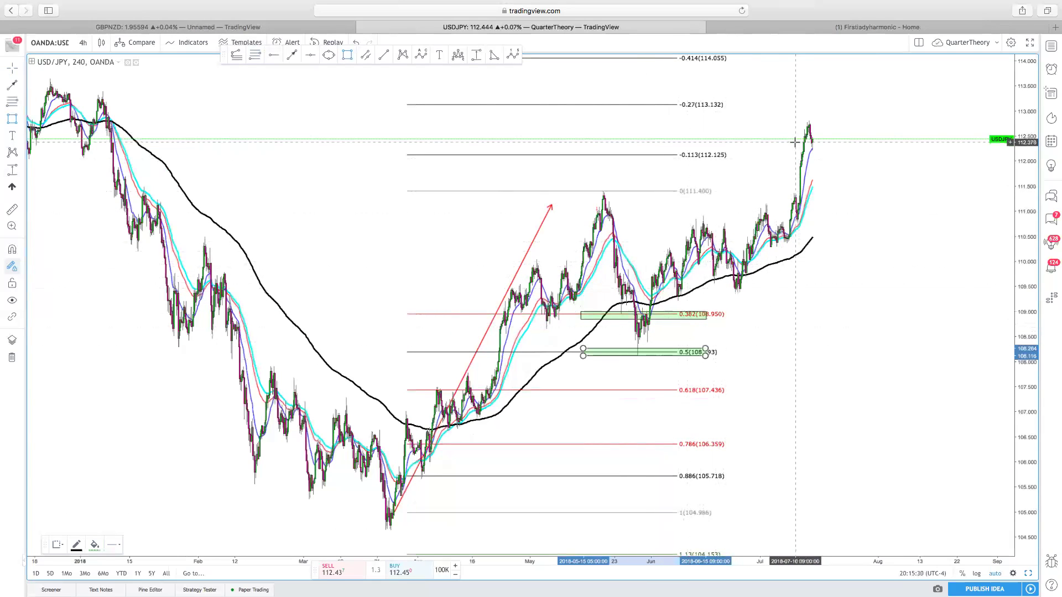
{"action": "scroll", "coordinate": [498, 161], "scroll_direction": "left", "scroll_amount": 5}
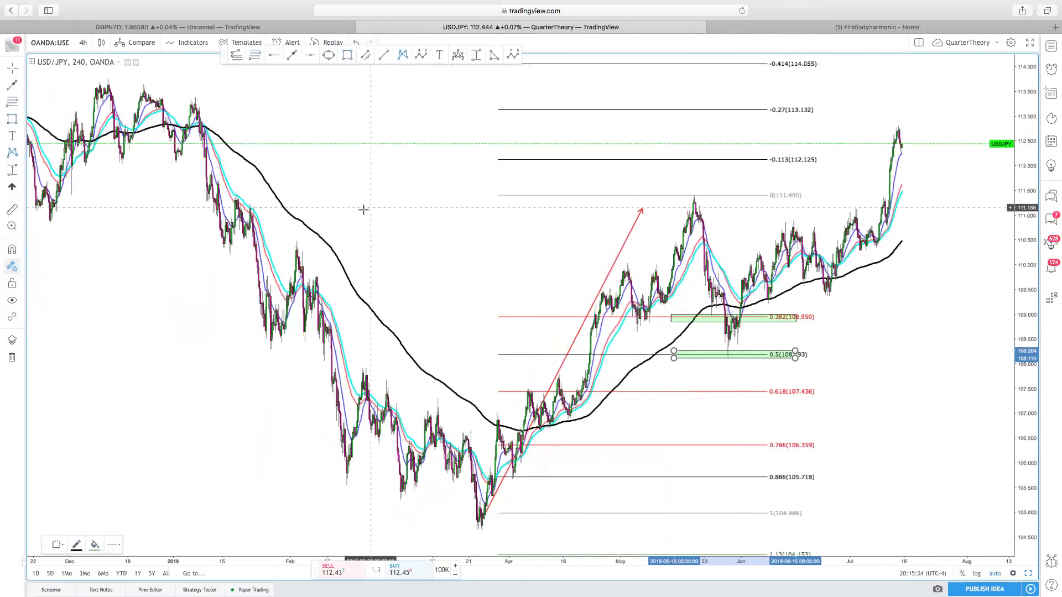
Step: Draw an XABCD pattern from the February high to D at 111.400, shift B right, then hide all drawings
{"action": "left_click", "coordinate": [297, 239]}
{"action": "left_click", "coordinate": [346, 486]}
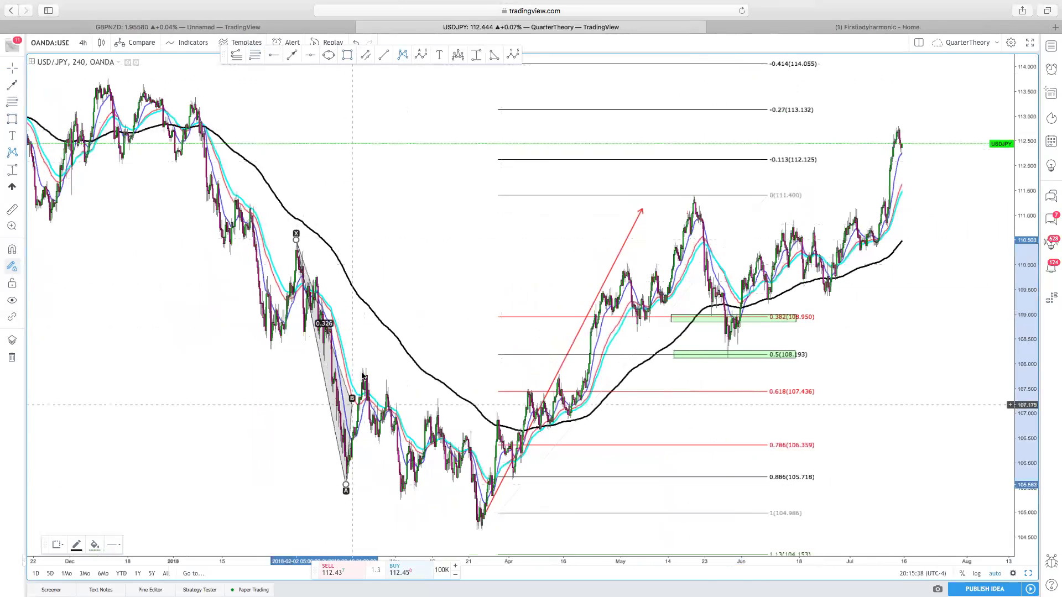
{"action": "left_click", "coordinate": [363, 365]}
{"action": "left_click", "coordinate": [480, 529]}
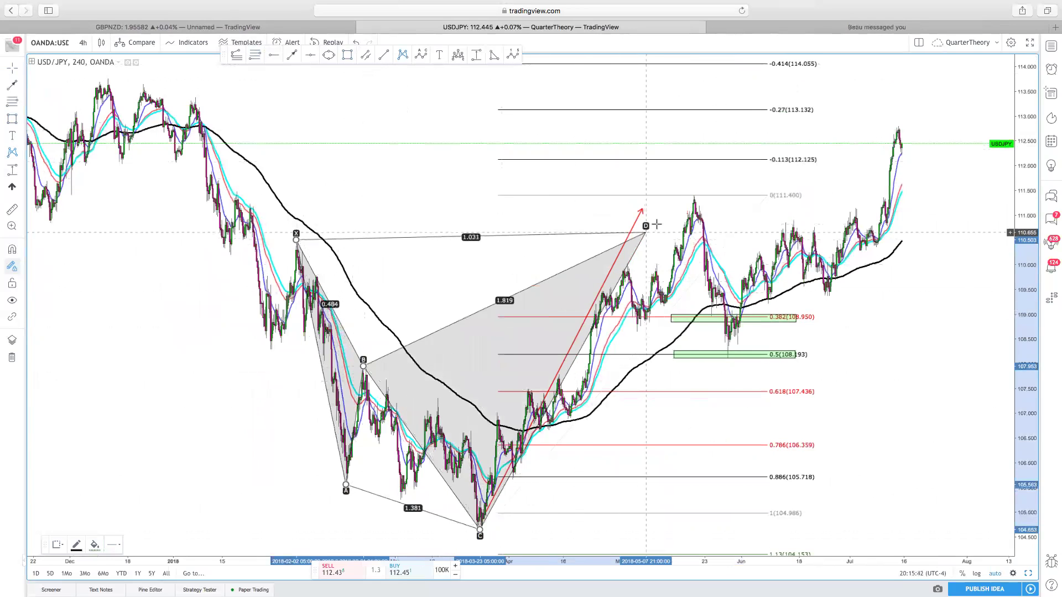
{"action": "left_click", "coordinate": [672, 195]}
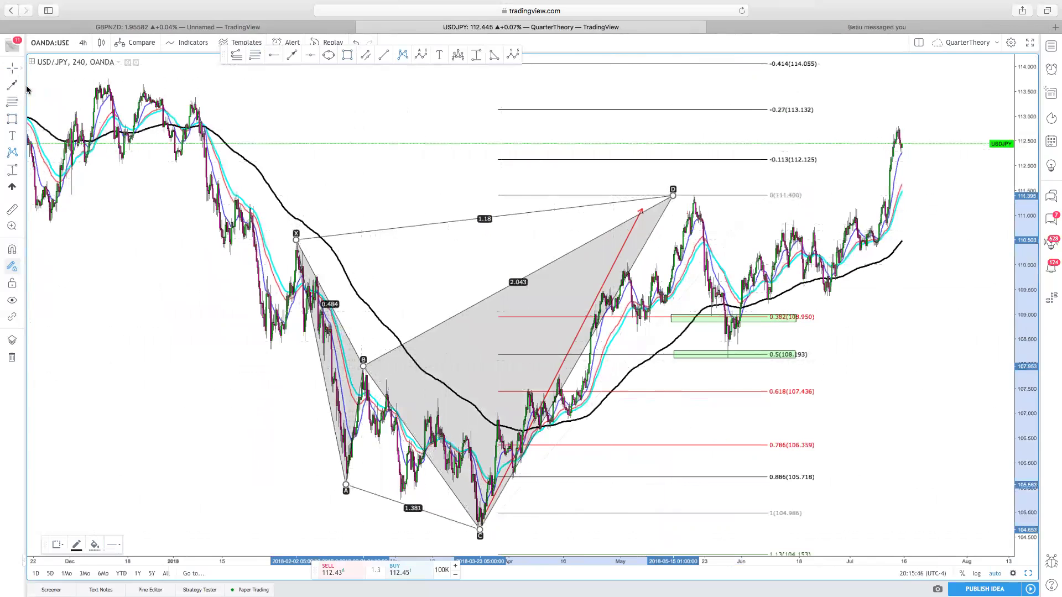
{"action": "left_click_drag", "start_coordinate": [363, 365], "coordinate": [437, 368]}
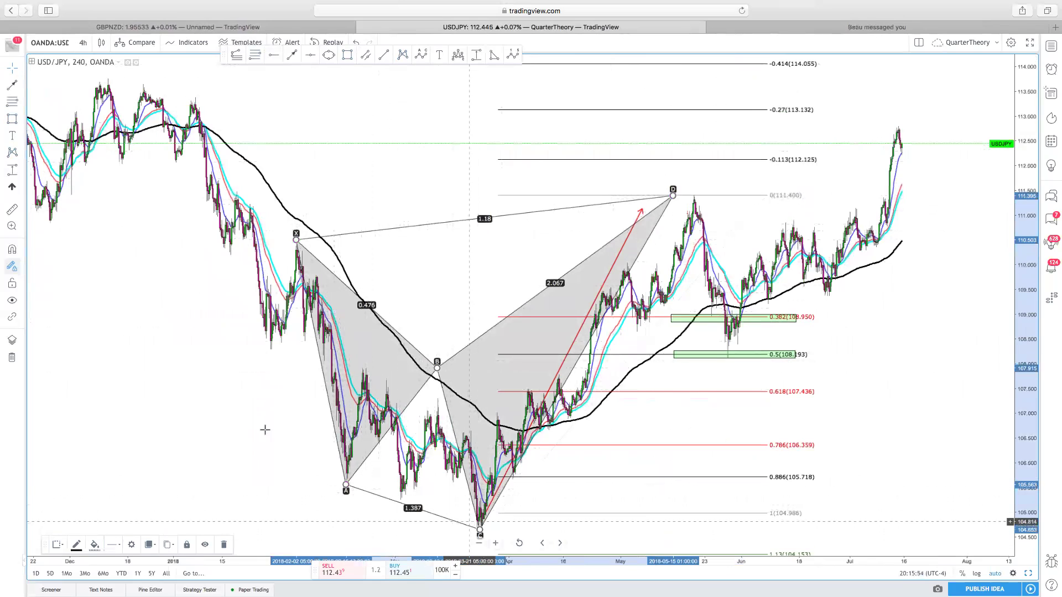
{"action": "key", "text": "ctrl+alt+h"}
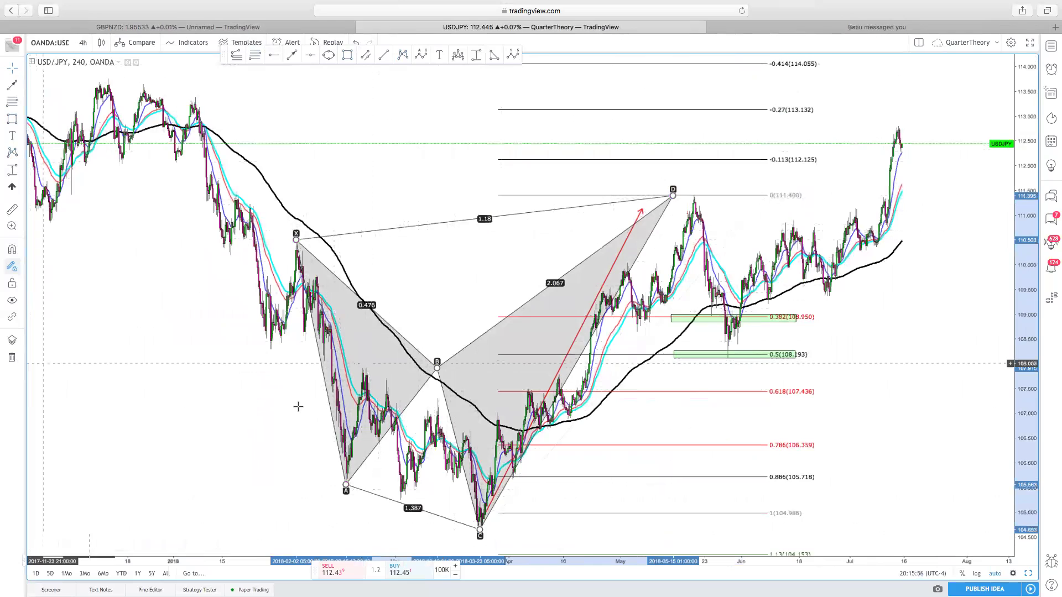